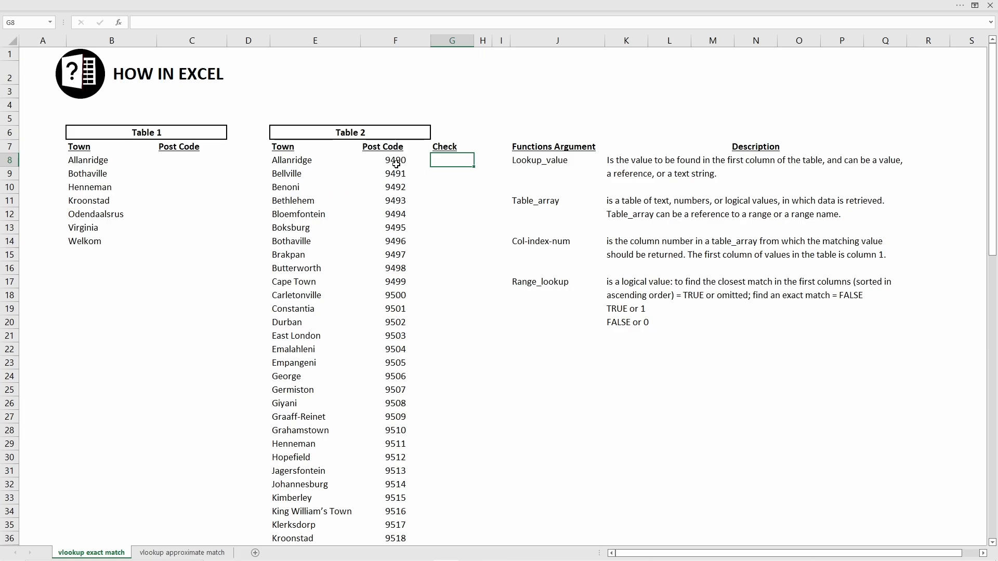
Start a VLOOKUP in C8, examine the descriptions of its four arguments in the Function Arguments dialog, and cancel the entry
click(175, 160)
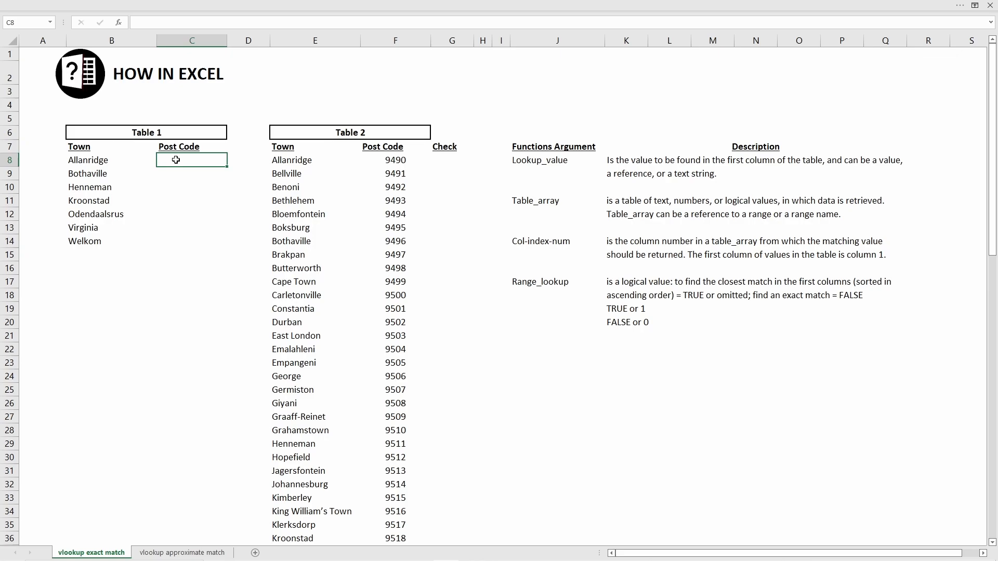
text(=vlookup()
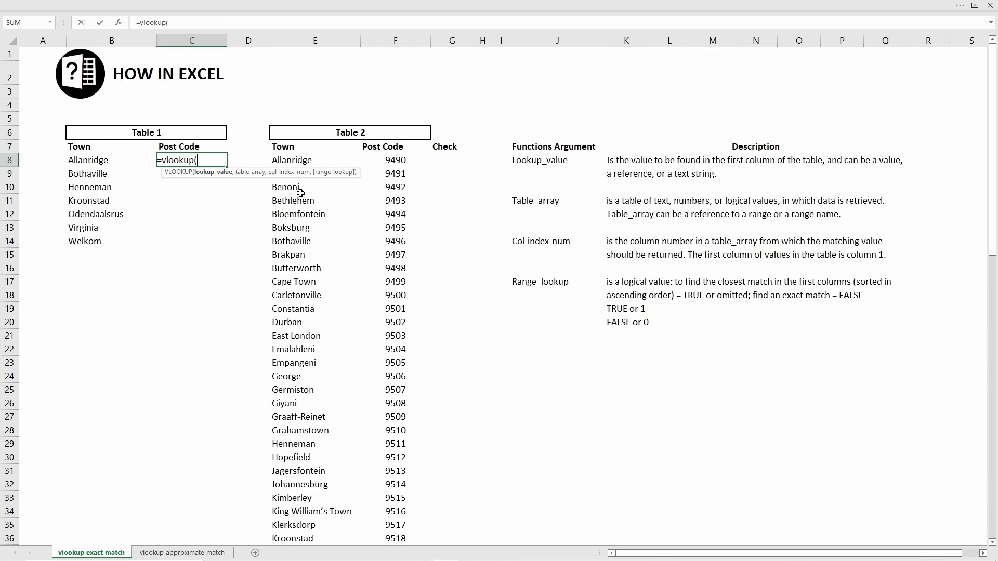
click(120, 28)
drag(396, 100, 363, 121)
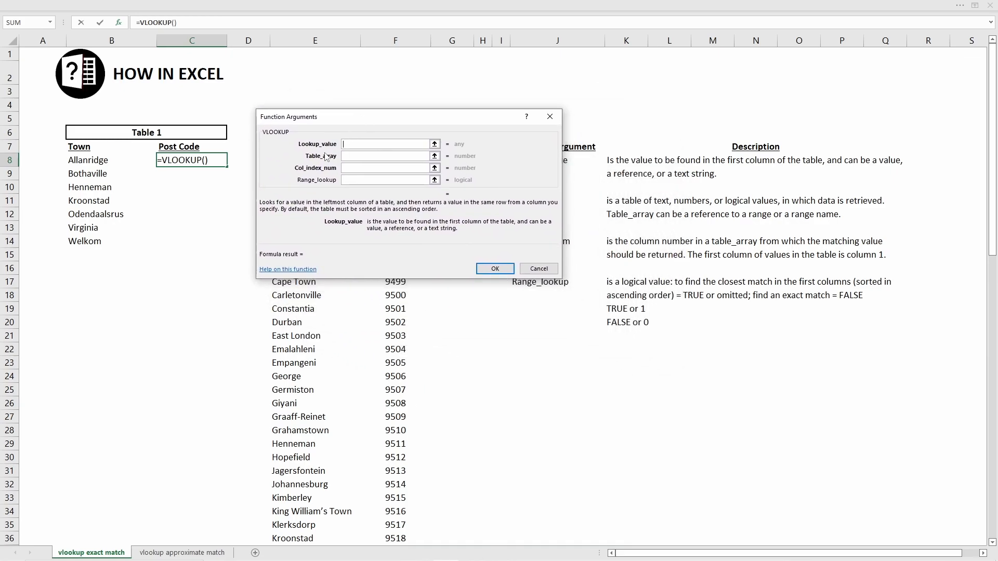
click(351, 143)
click(350, 157)
click(347, 167)
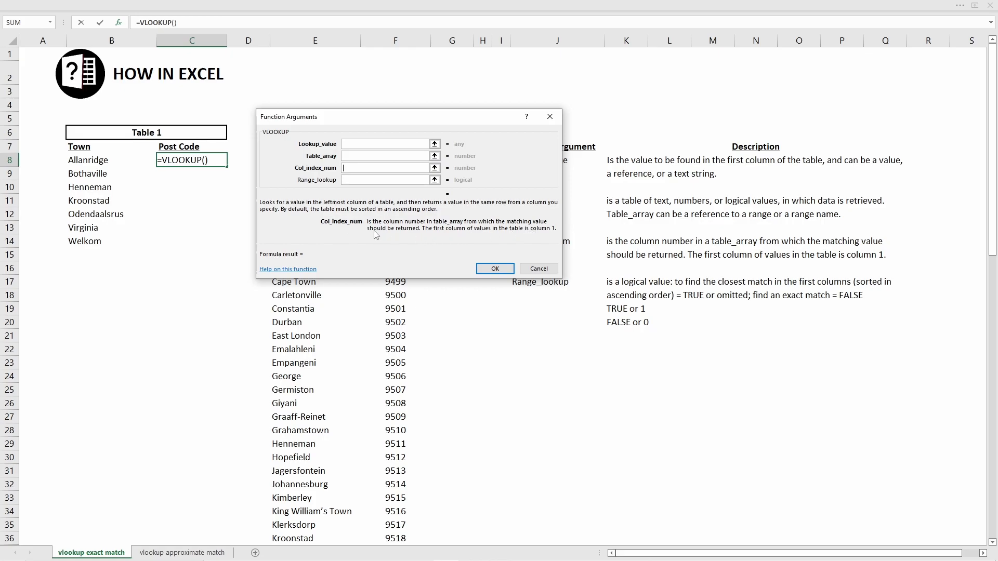
click(347, 180)
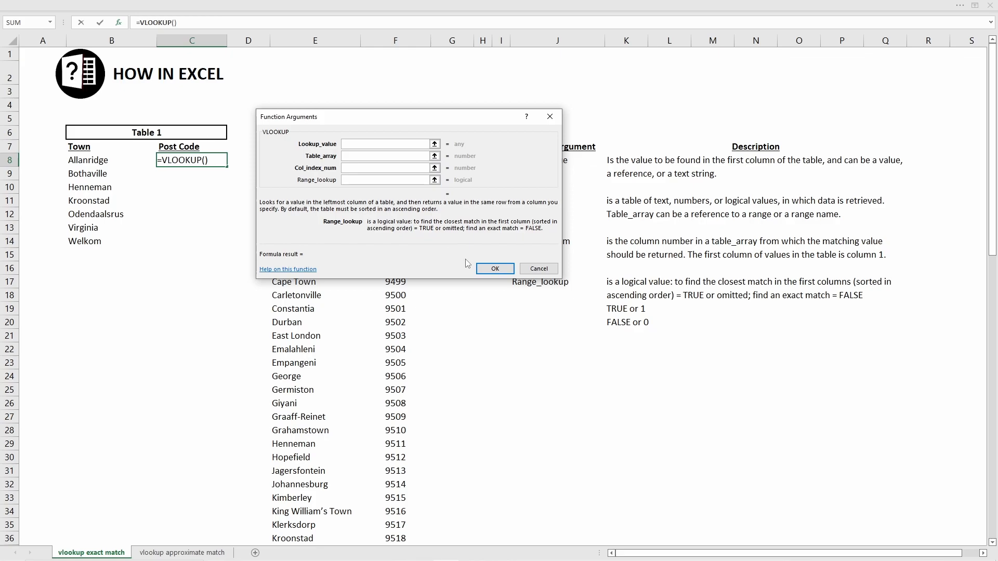
click(538, 269)
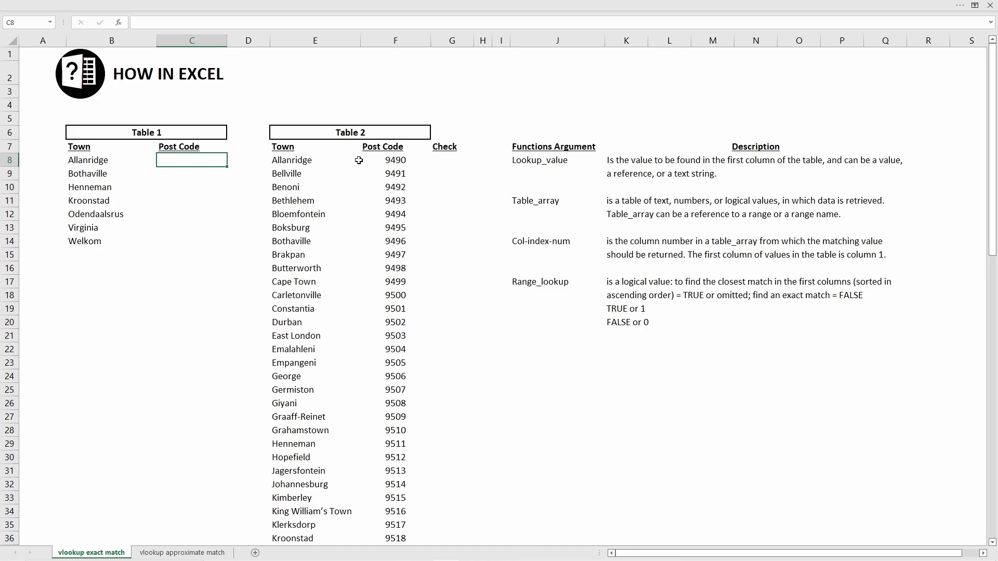
Enter =VLOOKUP(B8,E:F,2,0) in C8 to return Allanridge's post code from Table 2 by exact match
text(=vlook)
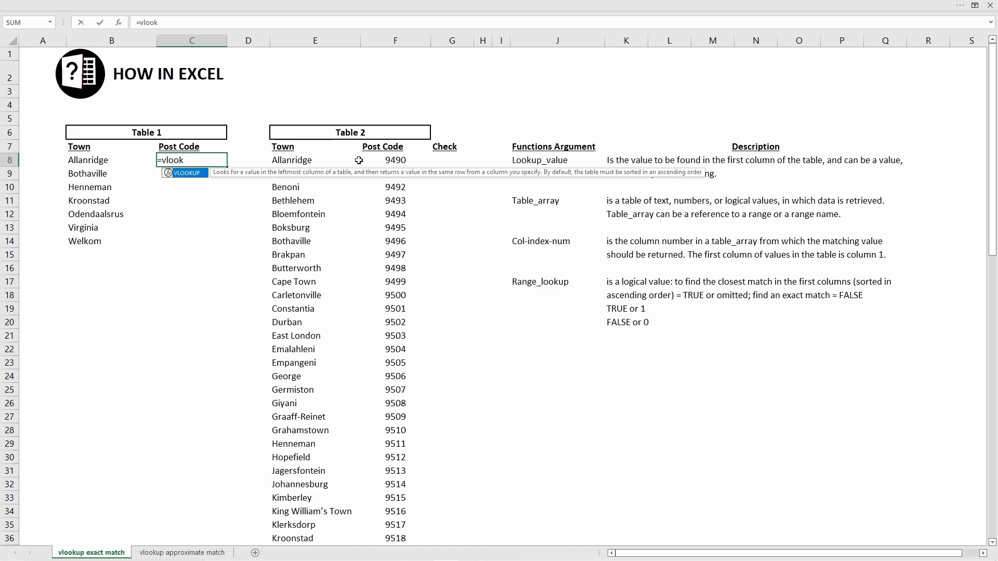
text(up()
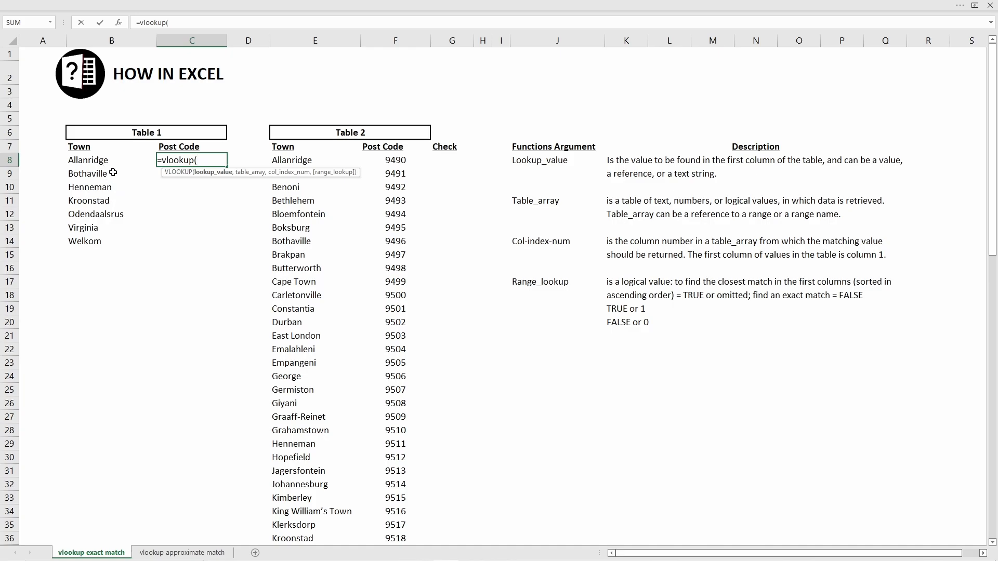
click(85, 162)
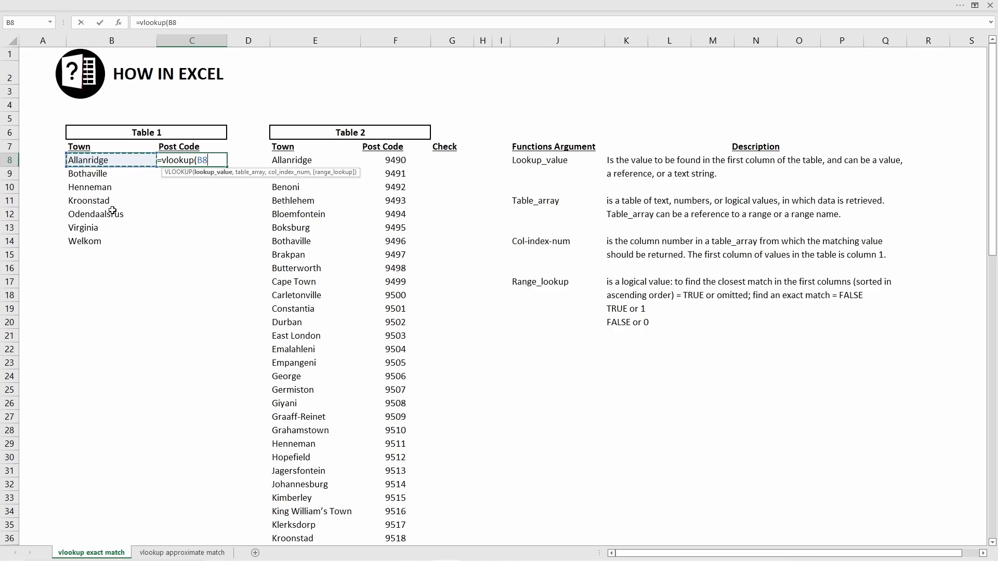
text(,)
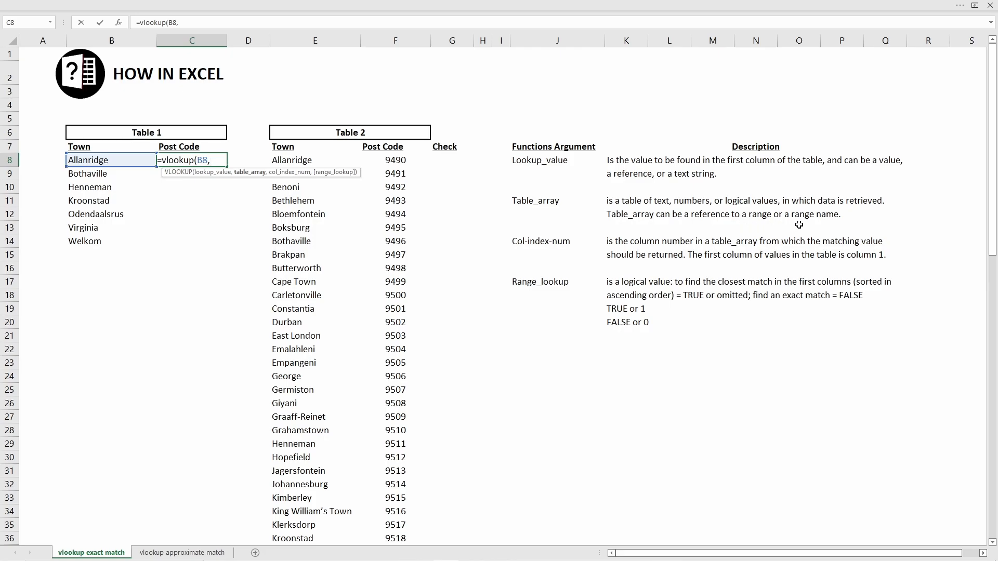
drag(316, 42, 403, 38)
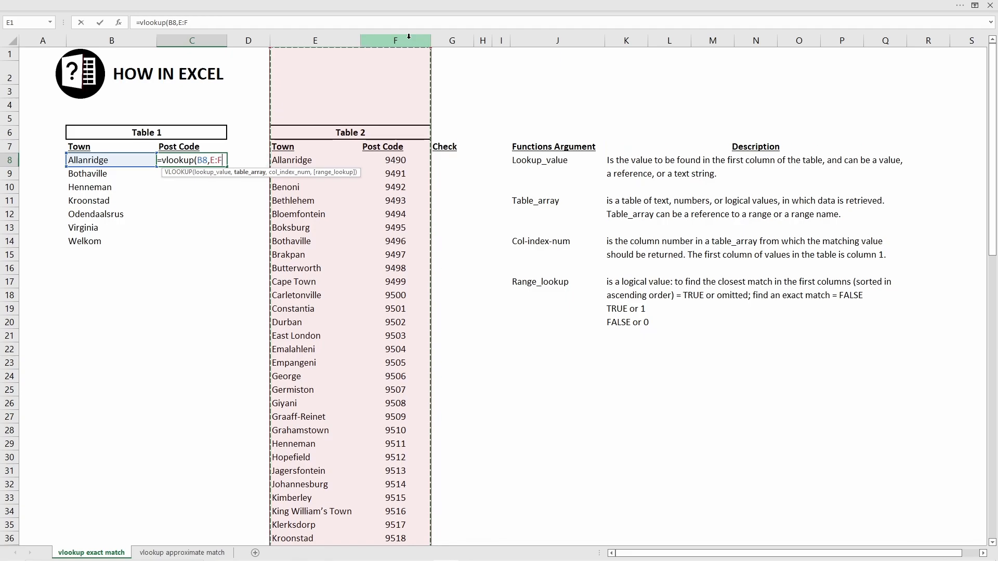
text(,)
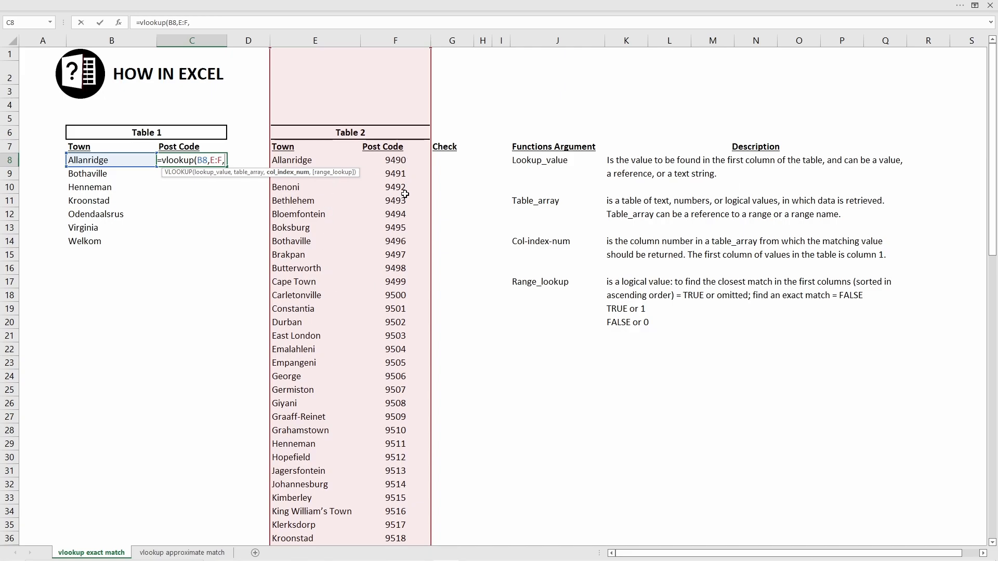
text(2)
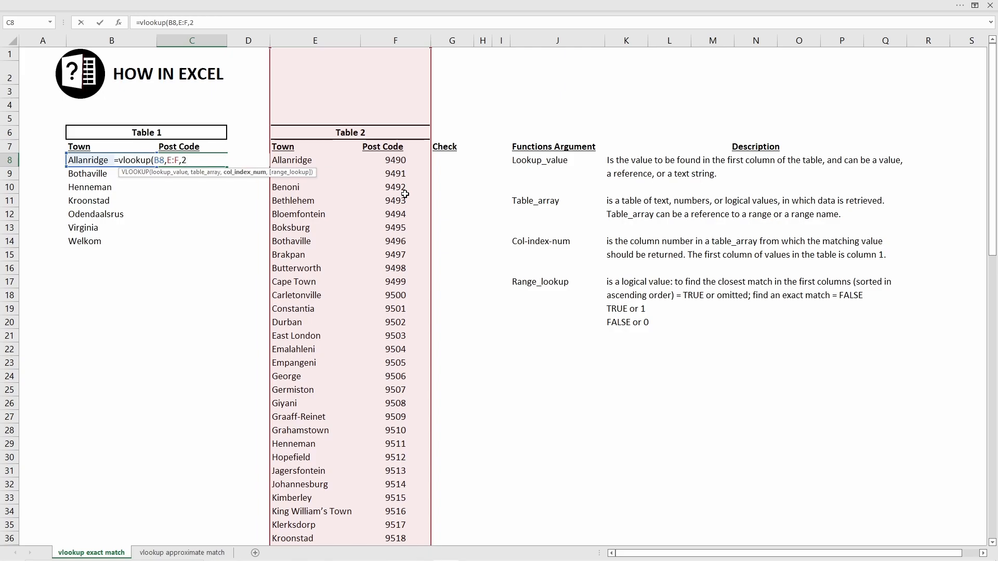
text(,0)
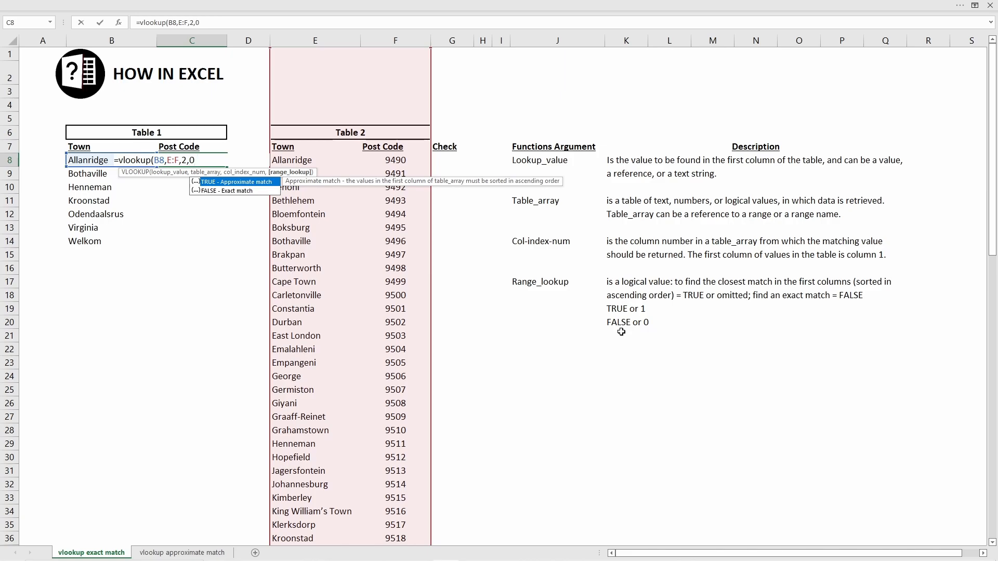
text())
key(Return)
key(Up)
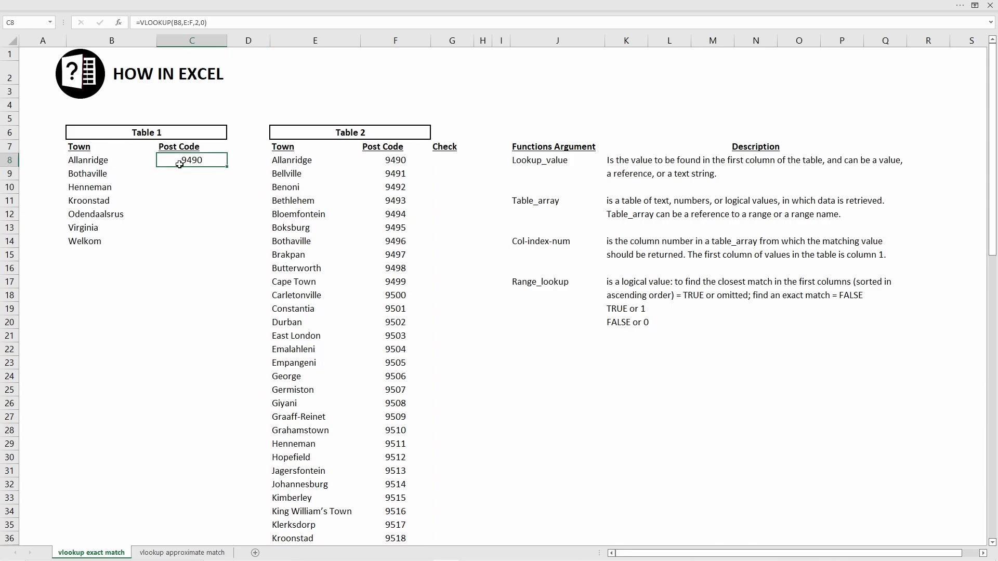
Review the cells behind the C8 lookup and fill its formula down Table 1's Post Code column through C14
click(85, 161)
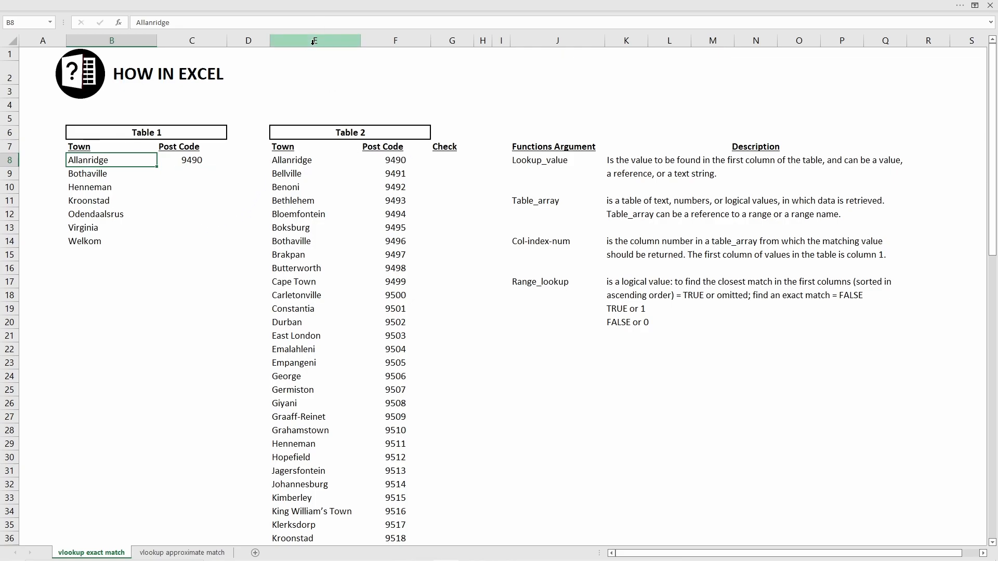
drag(311, 41, 367, 40)
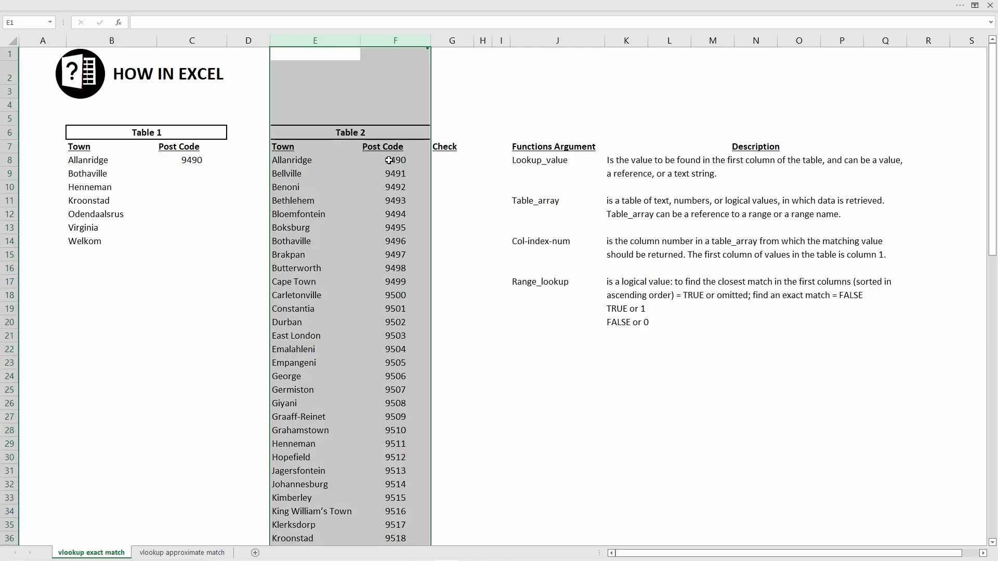
click(387, 161)
click(181, 162)
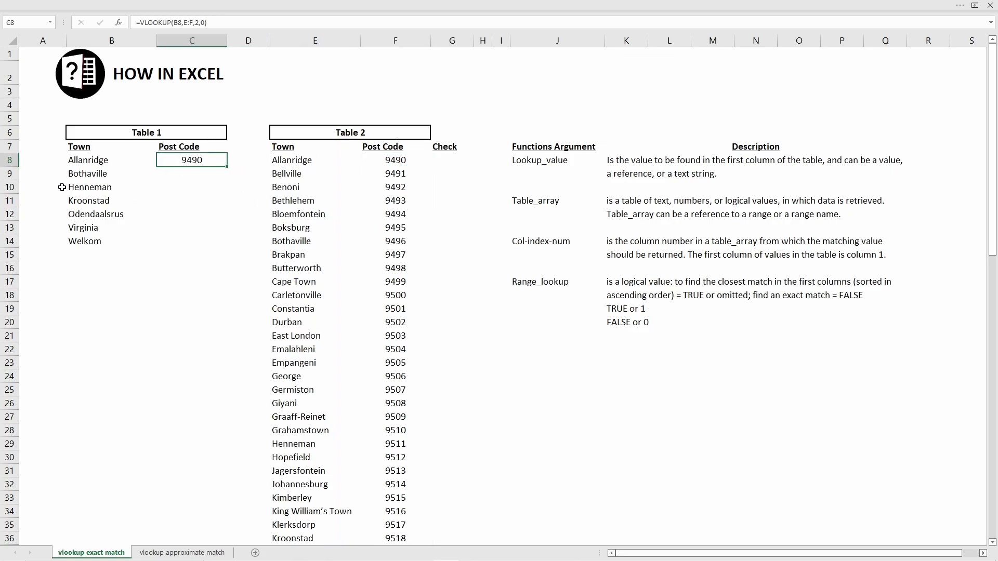
double_click(227, 167)
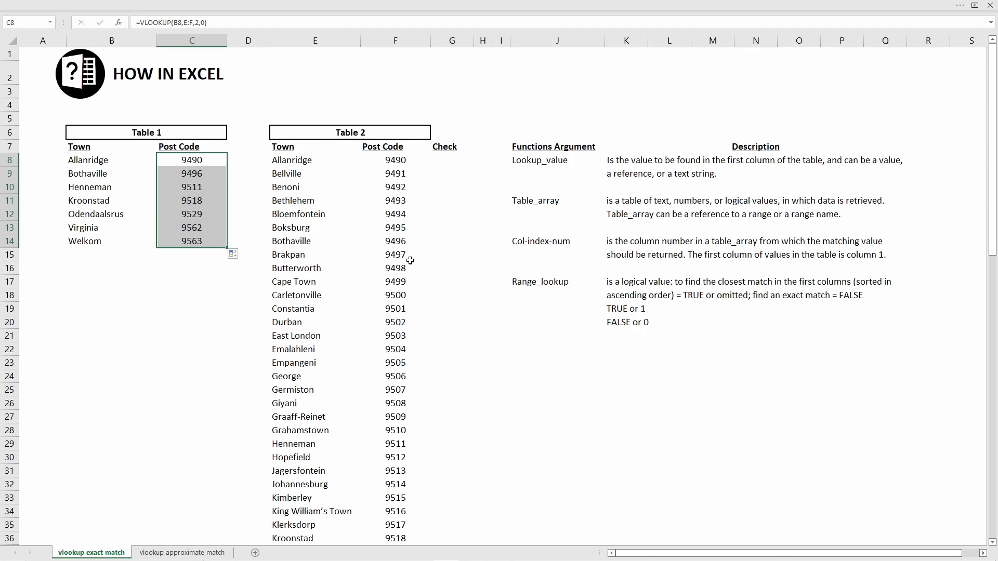
Enter =VLOOKUP(E8,B:B,1,0) in G8 under Check to look up the Table 2 town in Table 1's Town column
click(446, 159)
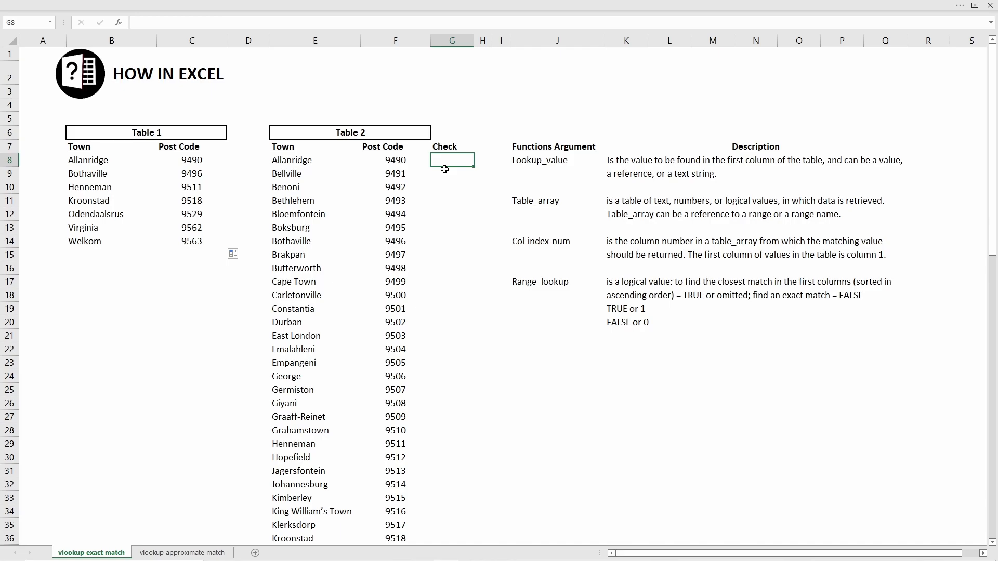
text(=v)
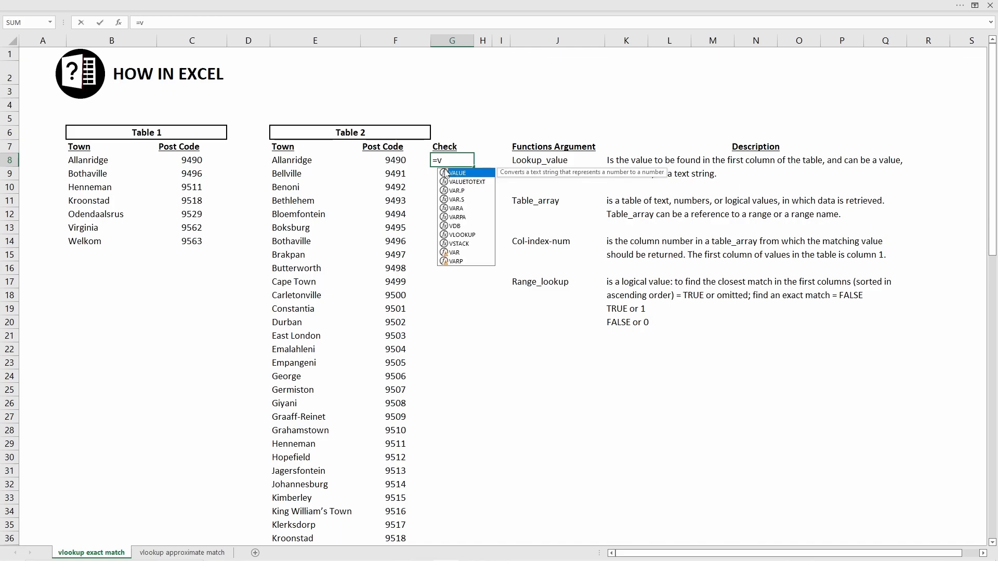
text(lookup()
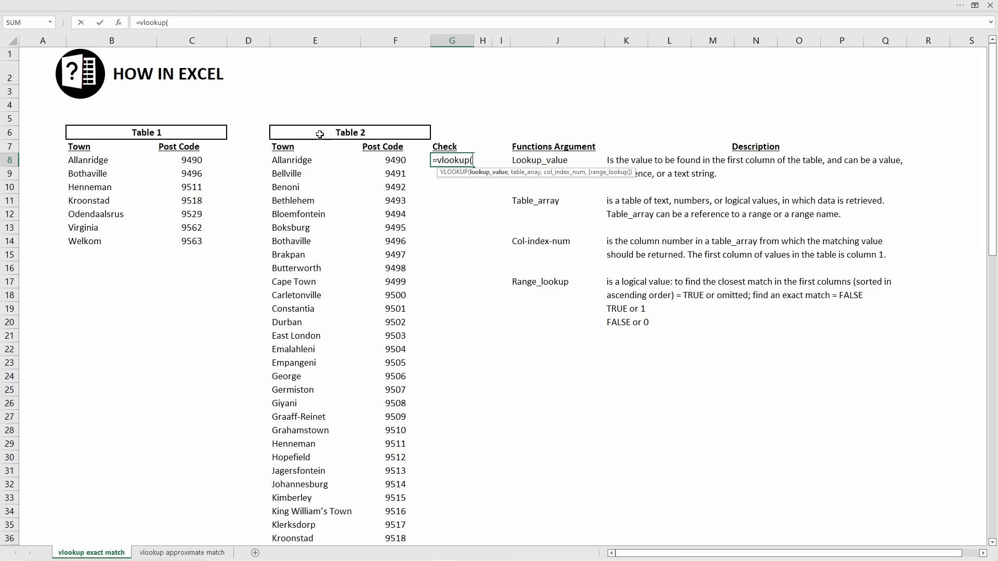
click(296, 160)
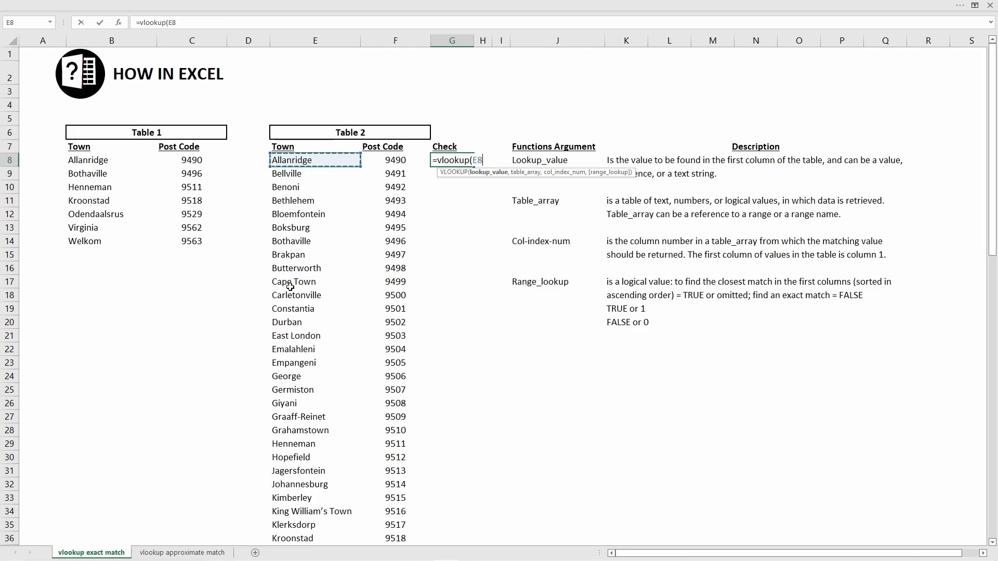
text(,)
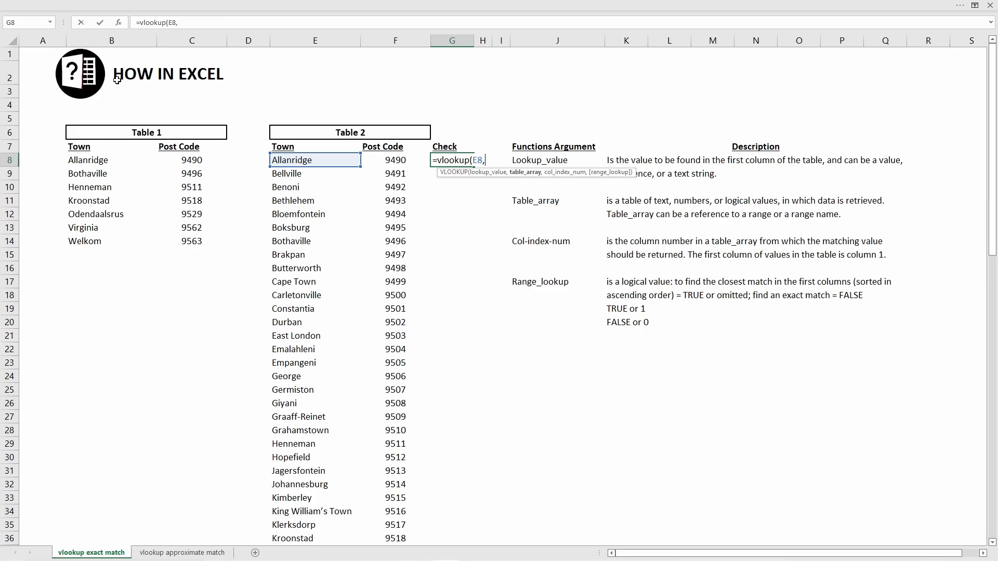
drag(112, 41, 189, 39)
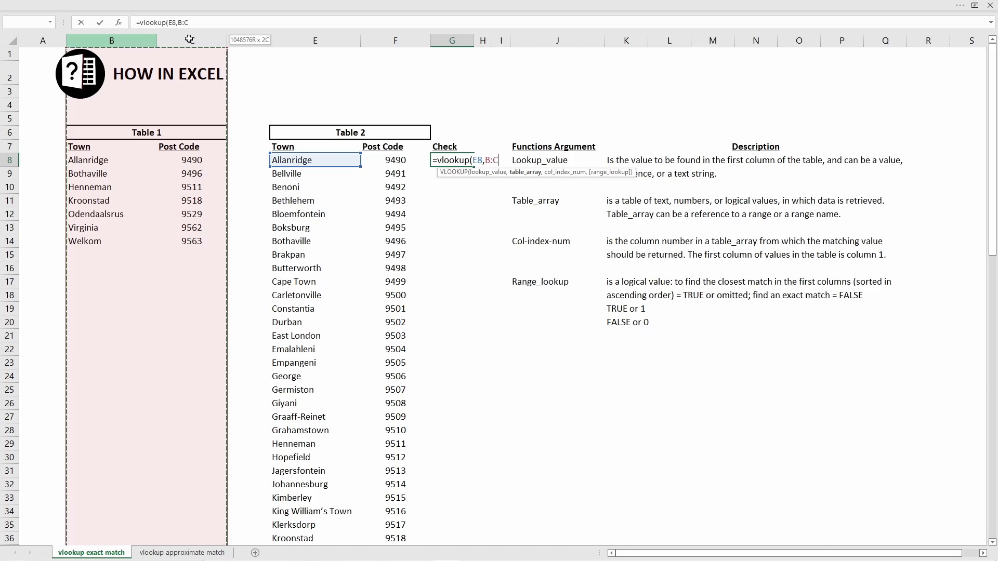
drag(189, 39, 135, 45)
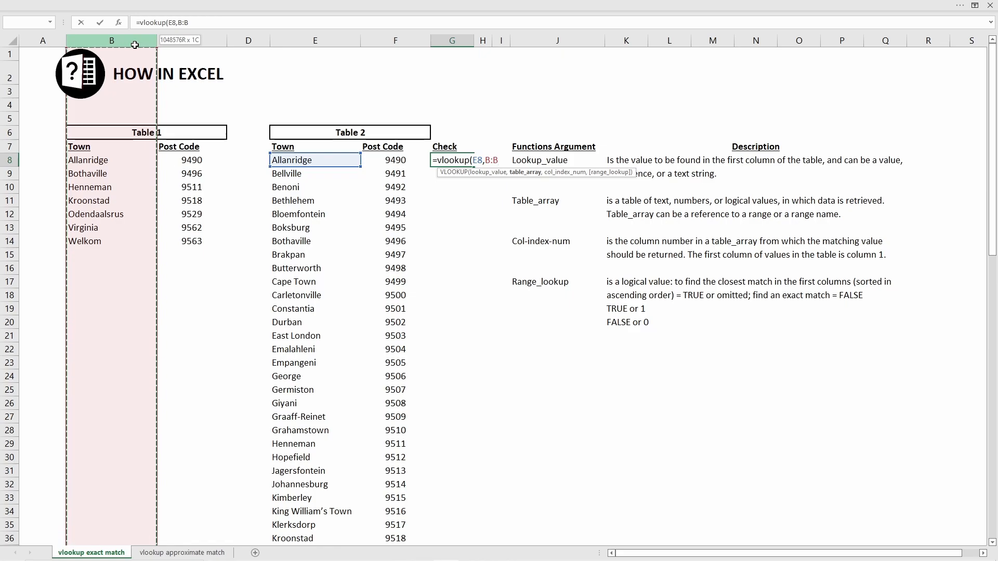
drag(135, 45, 135, 45)
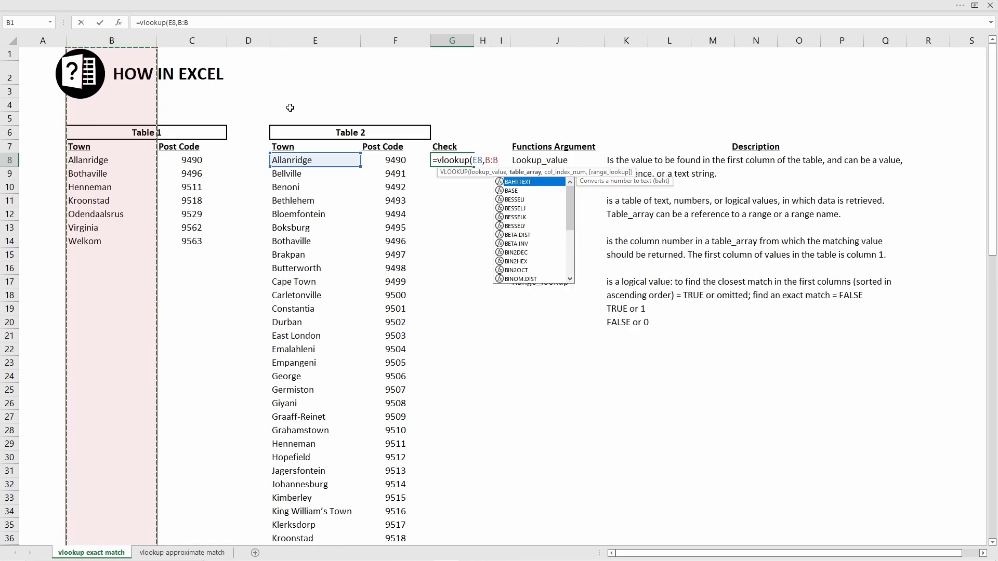
text(,1)
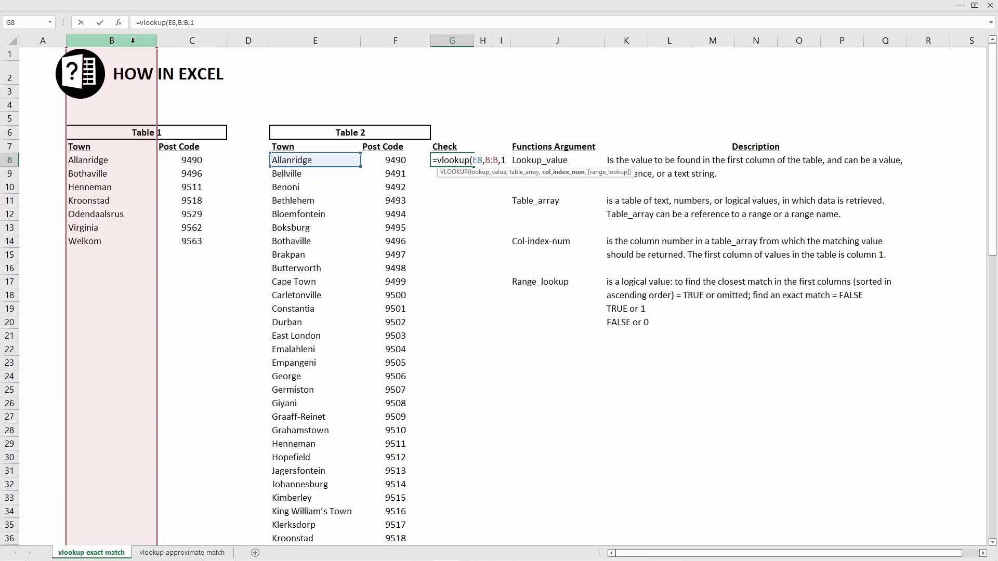
text(,0)
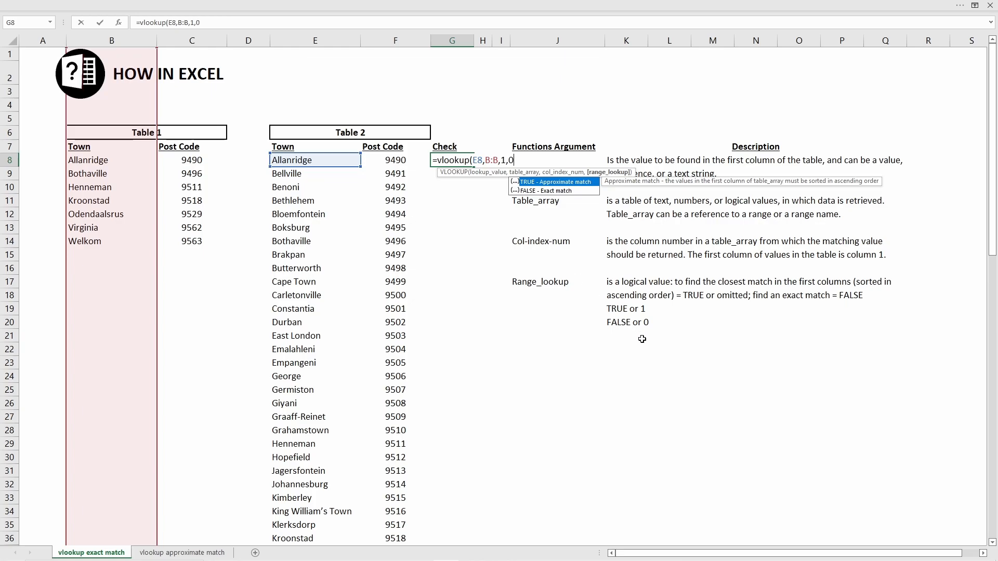
text())
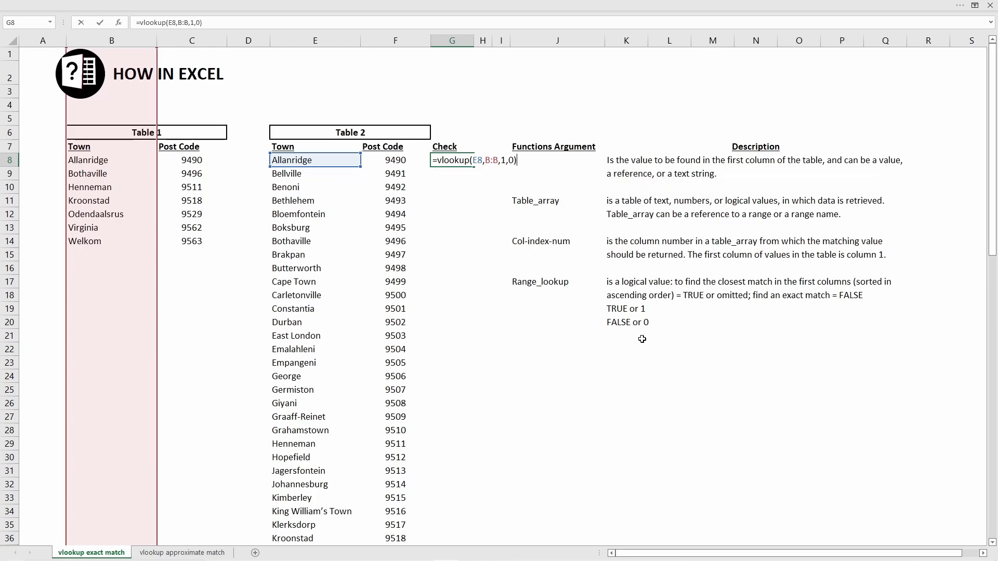
key(Return)
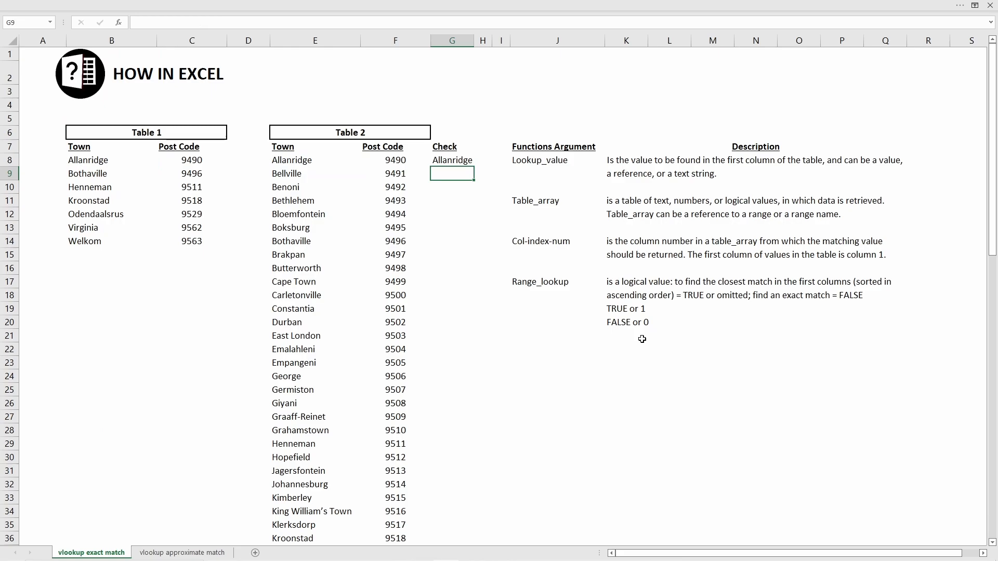
key(Up)
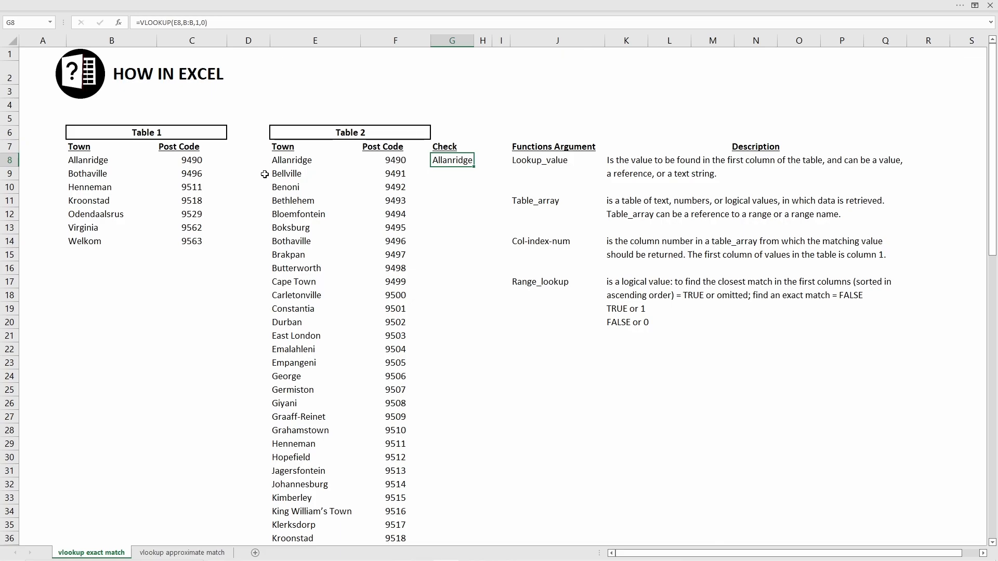
Fill the G8 lookup formula down the Check column alongside all the towns in Table 2
click(292, 176)
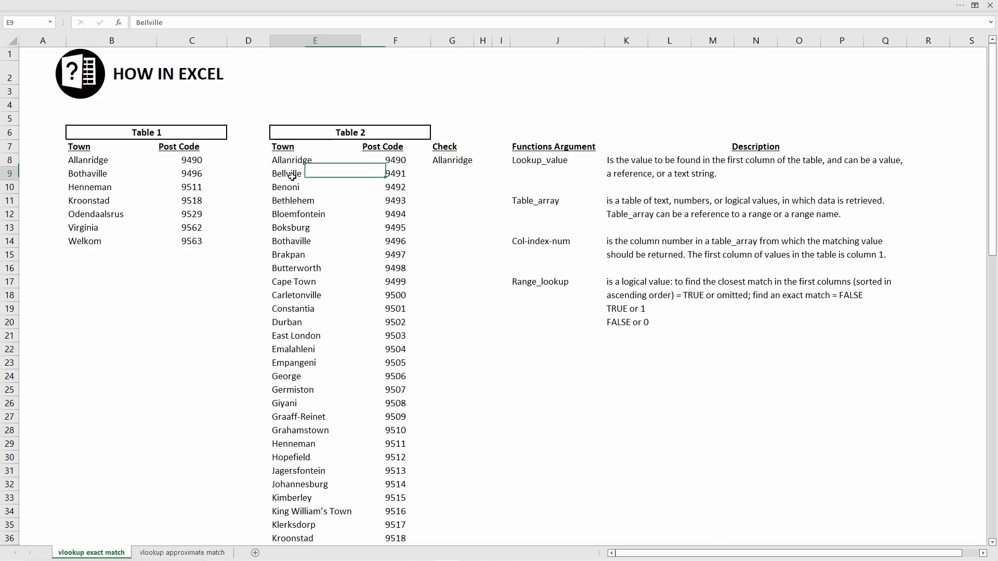
click(470, 163)
click(289, 176)
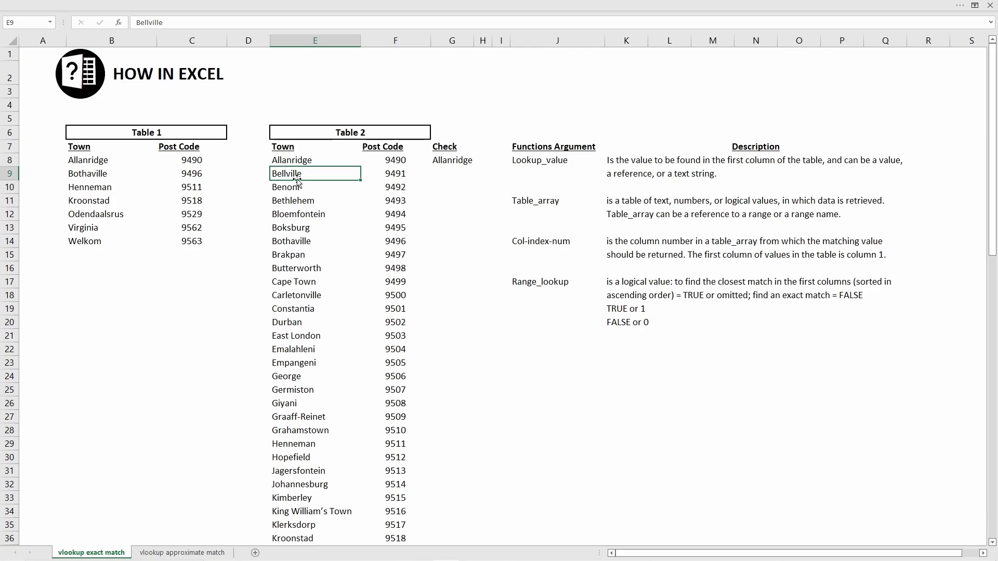
click(465, 162)
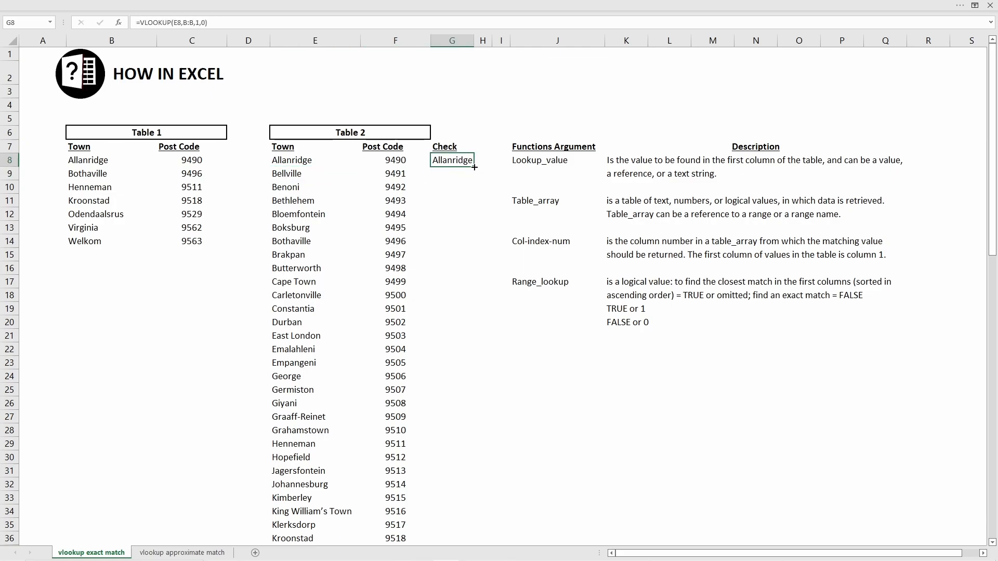
double_click(473, 167)
click(452, 179)
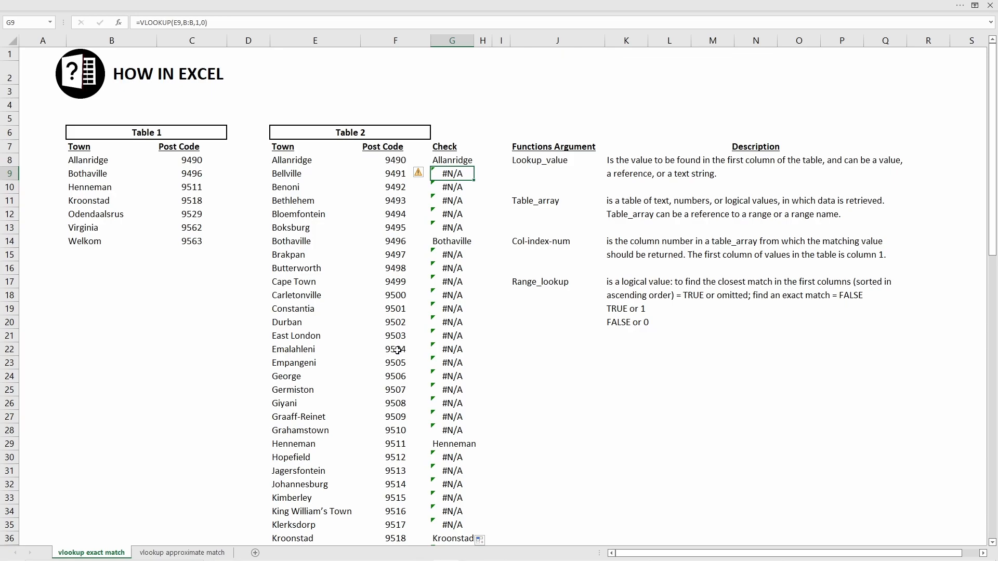
click(638, 314)
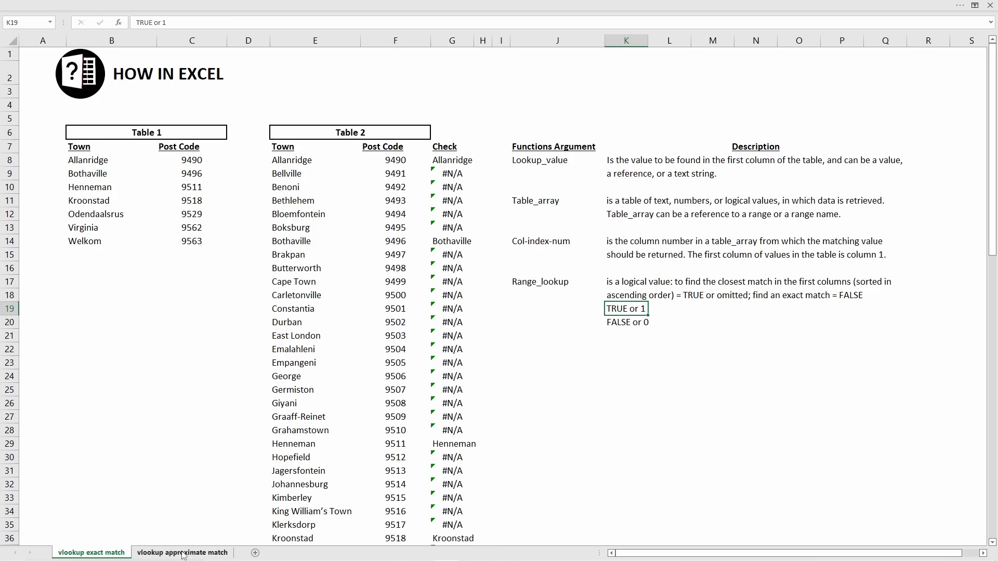
Open the vlookup approximate match sheet and examine the Start Range, End Range and Town columns and the Post code and Town lookup cells
click(183, 553)
click(400, 218)
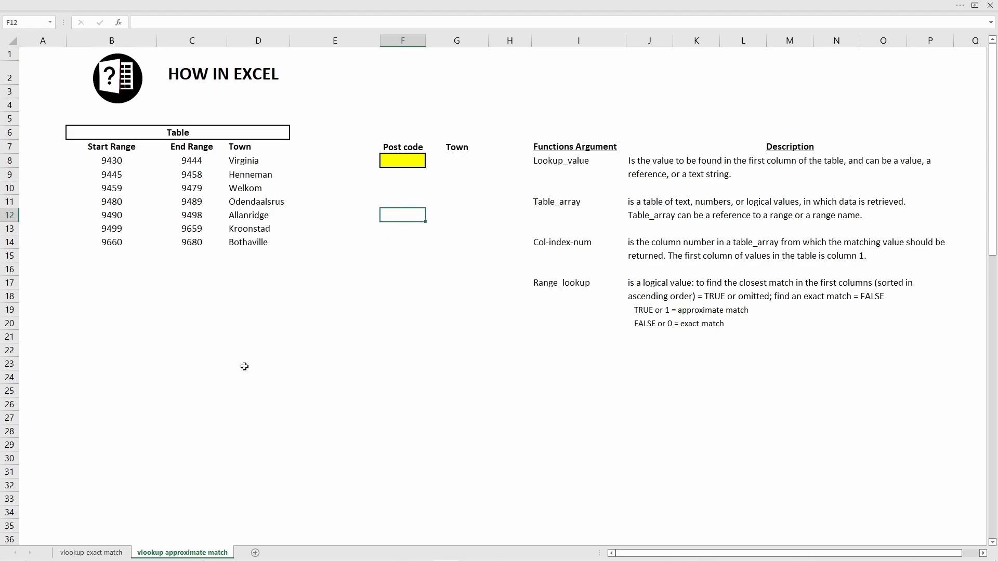
drag(111, 40, 265, 43)
click(251, 297)
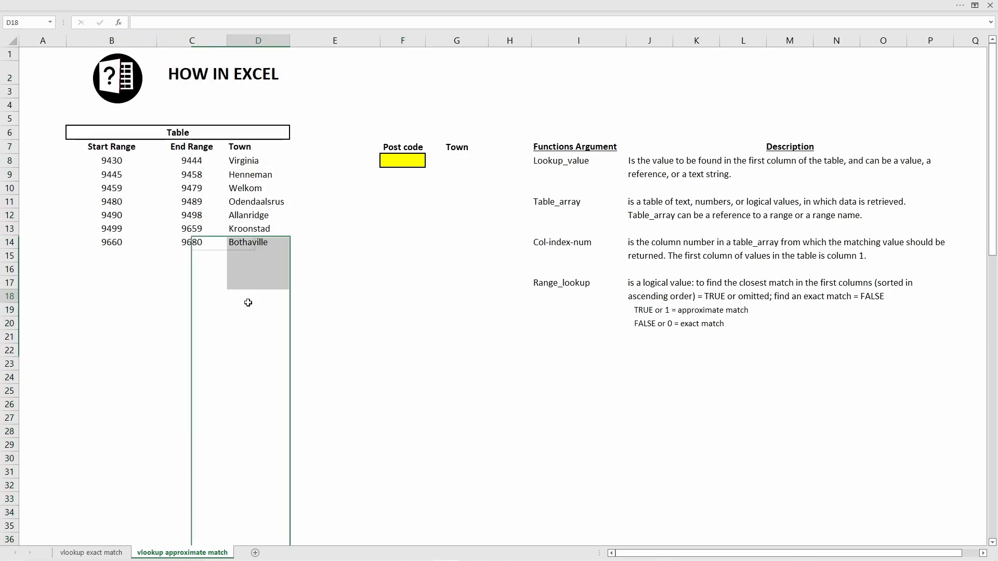
drag(243, 160, 241, 244)
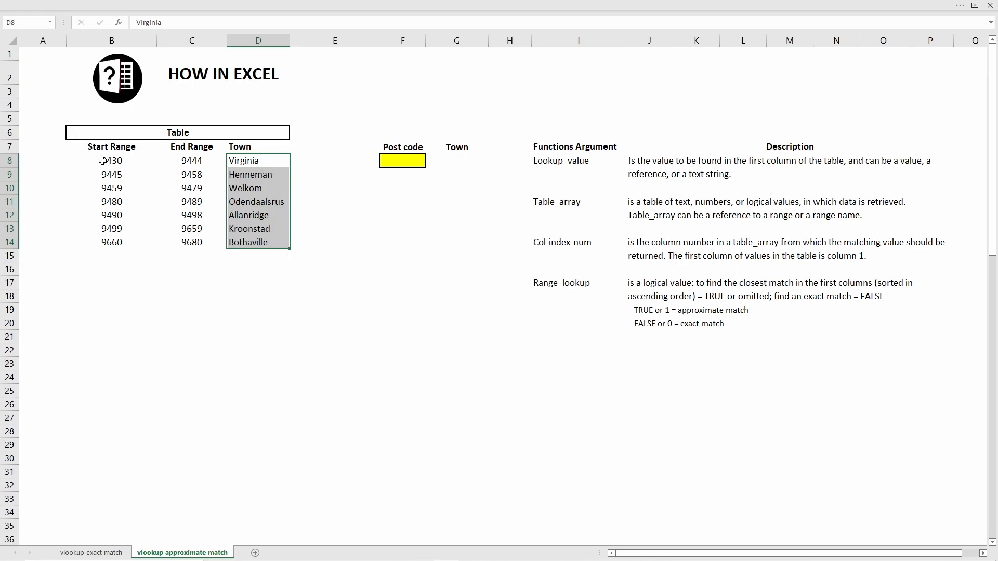
click(200, 162)
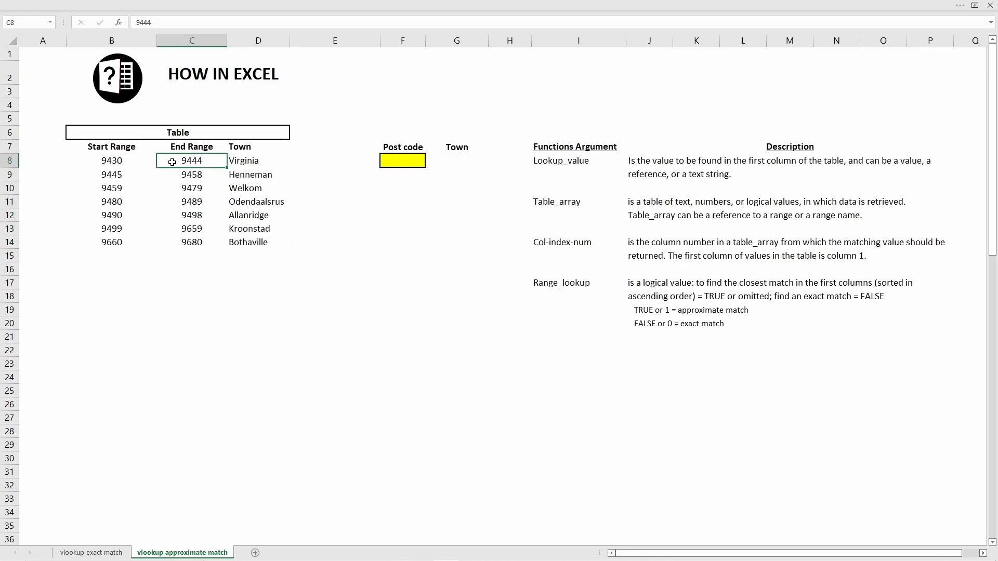
click(250, 162)
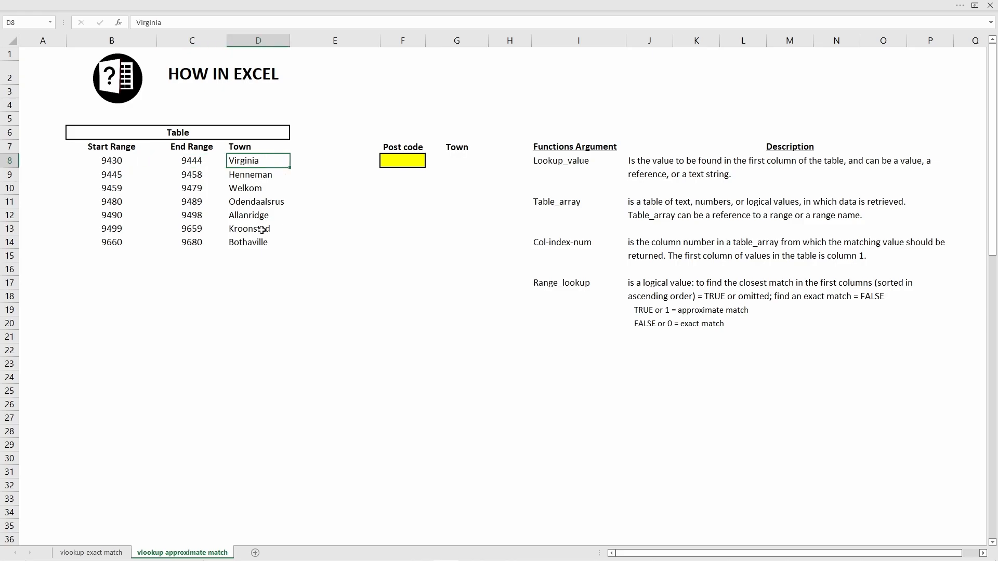
click(114, 162)
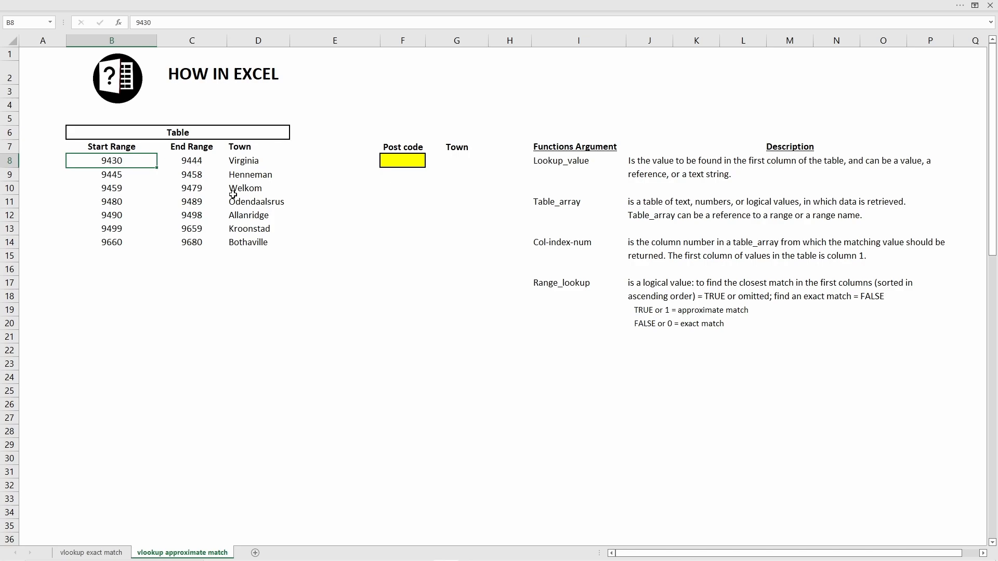
click(393, 159)
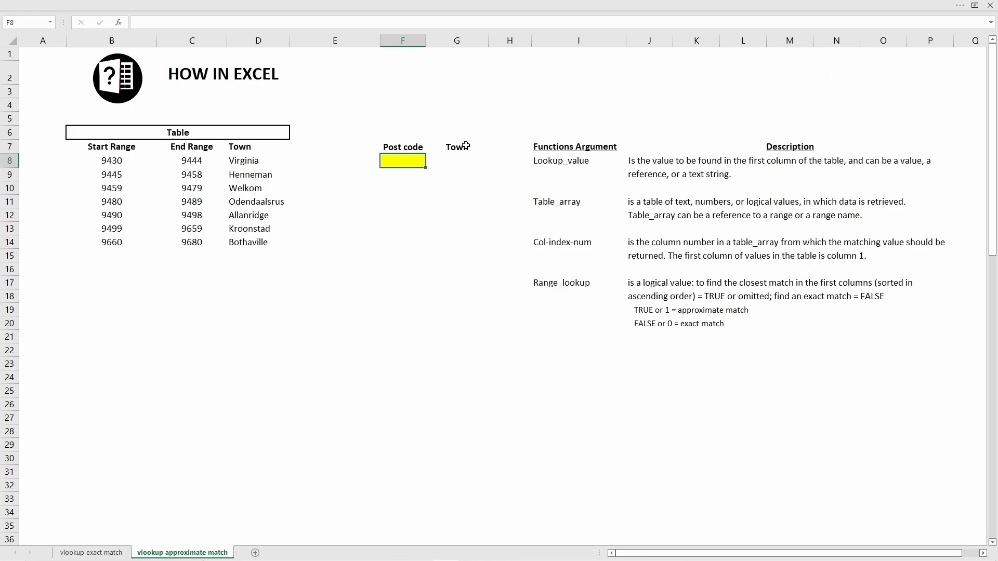
click(453, 165)
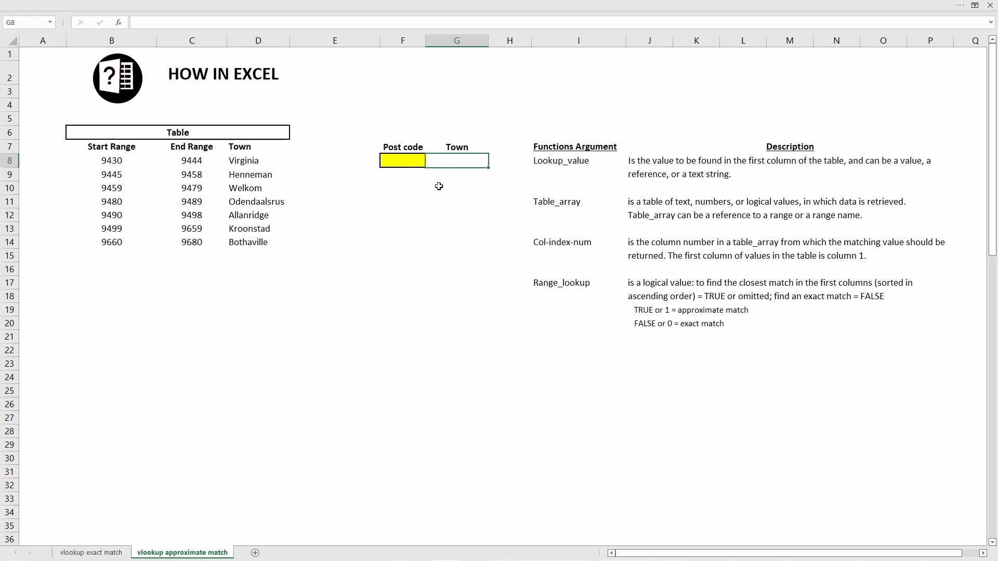
Enter 9435 as the post code in the yellow cell F8
click(389, 162)
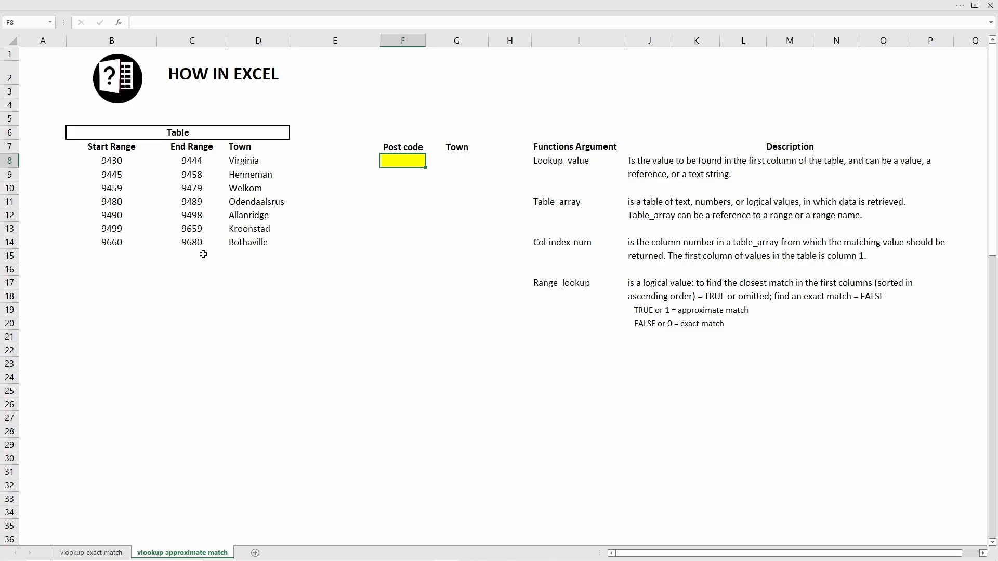
text(9435)
click(400, 202)
Enter =VLOOKUP(F8,B:D,3,1) in G8 under Town to return the post code's town by approximate match
click(452, 161)
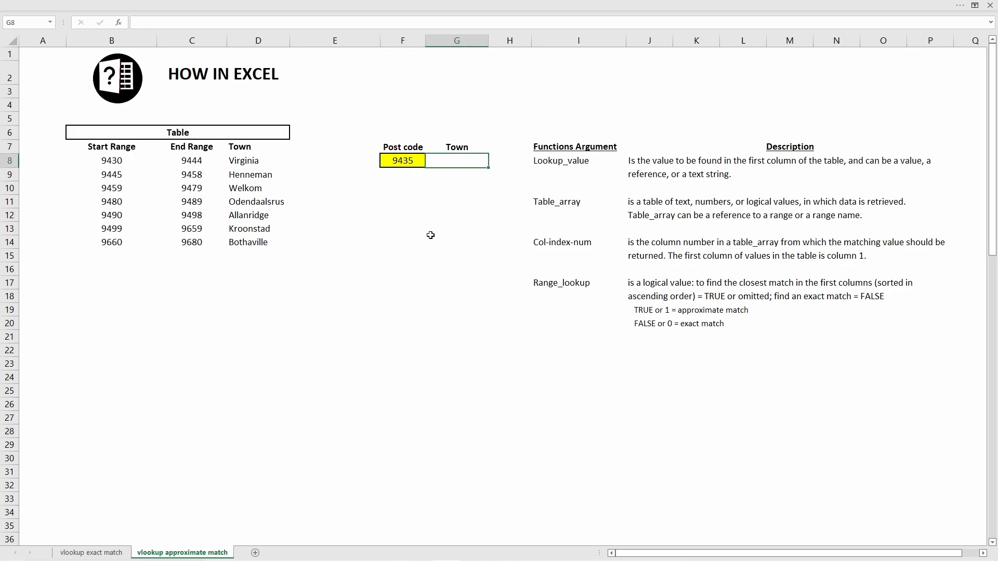
click(413, 159)
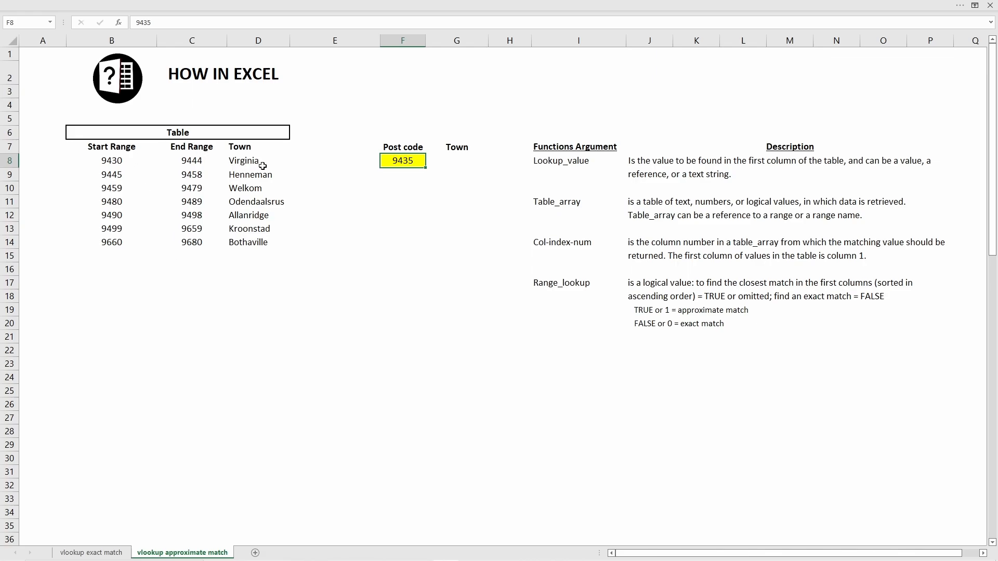
click(454, 159)
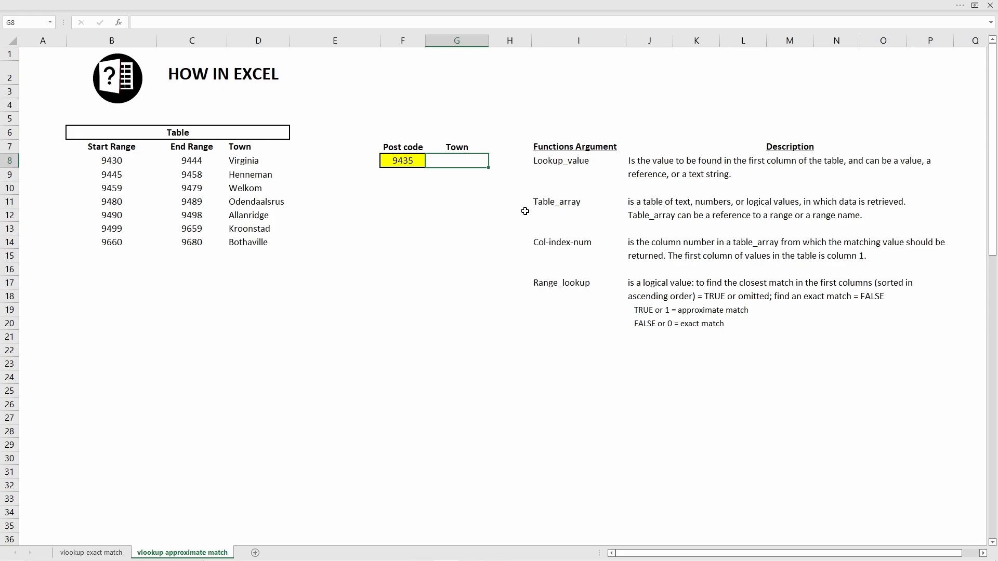
text(=vlookup()
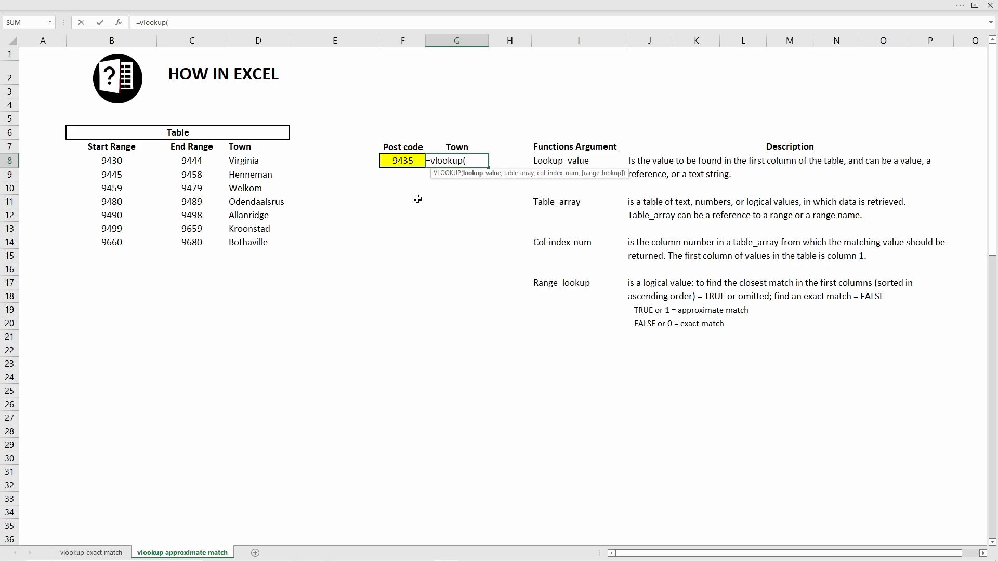
click(402, 163)
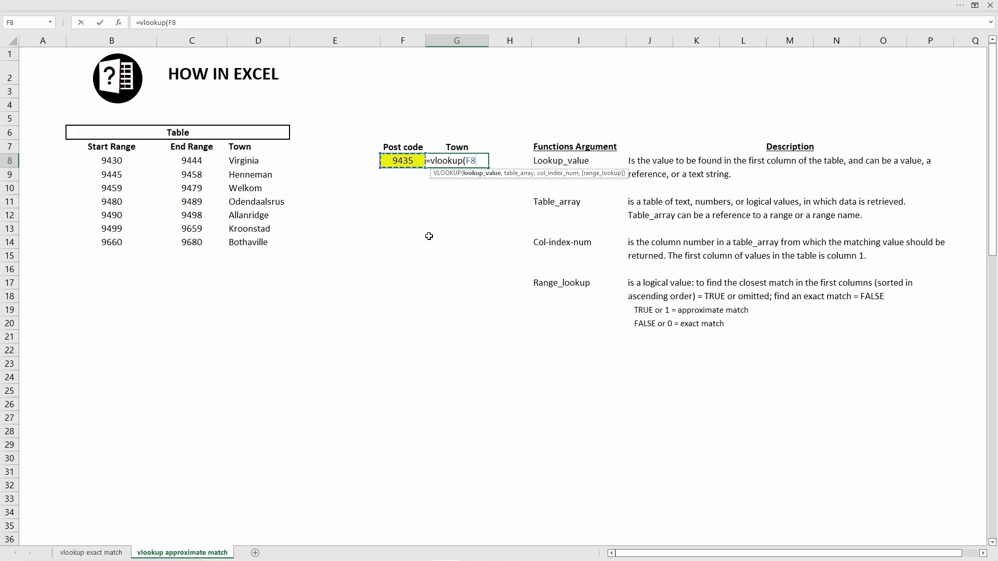
text(,)
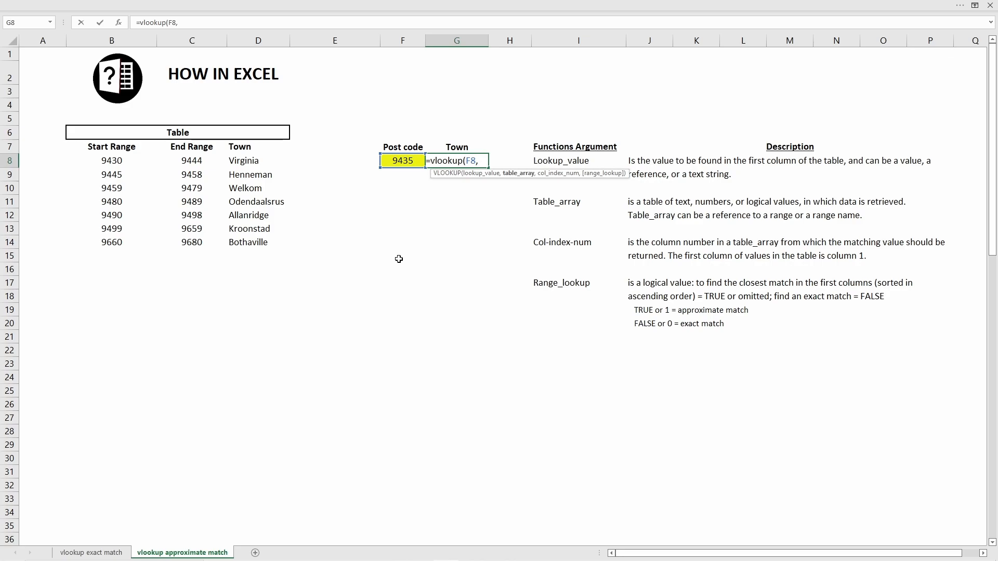
drag(91, 39, 269, 49)
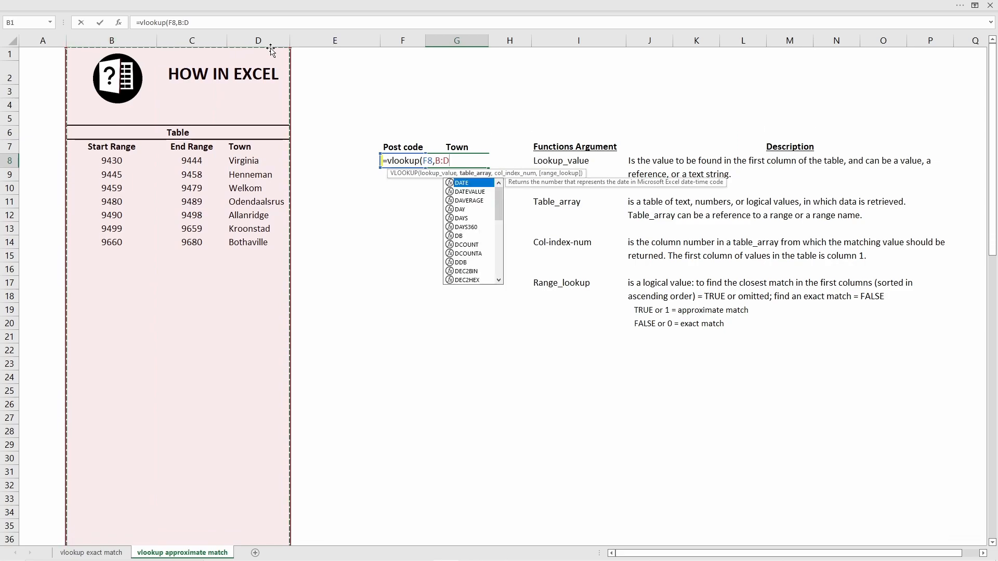
text(,3)
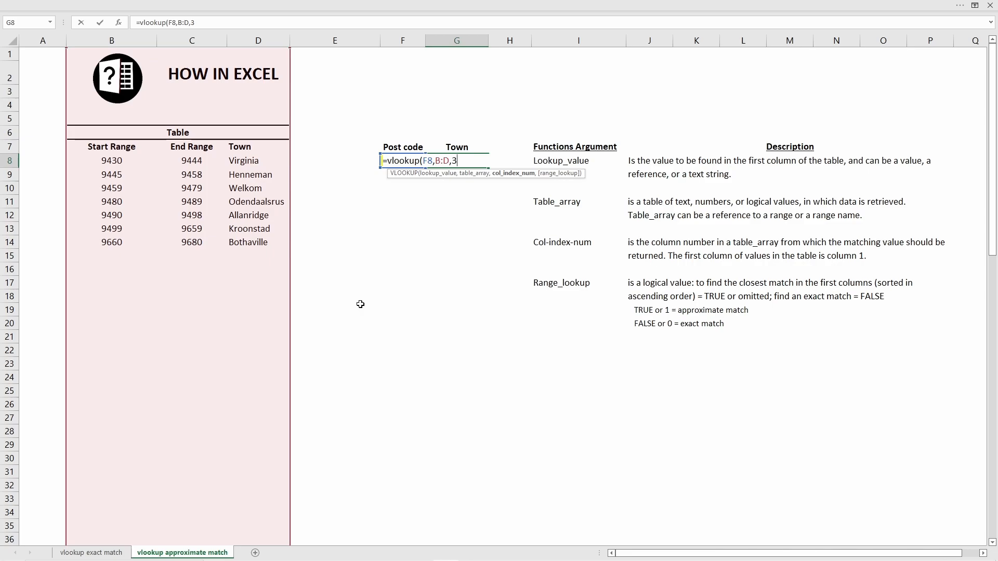
text(,1)
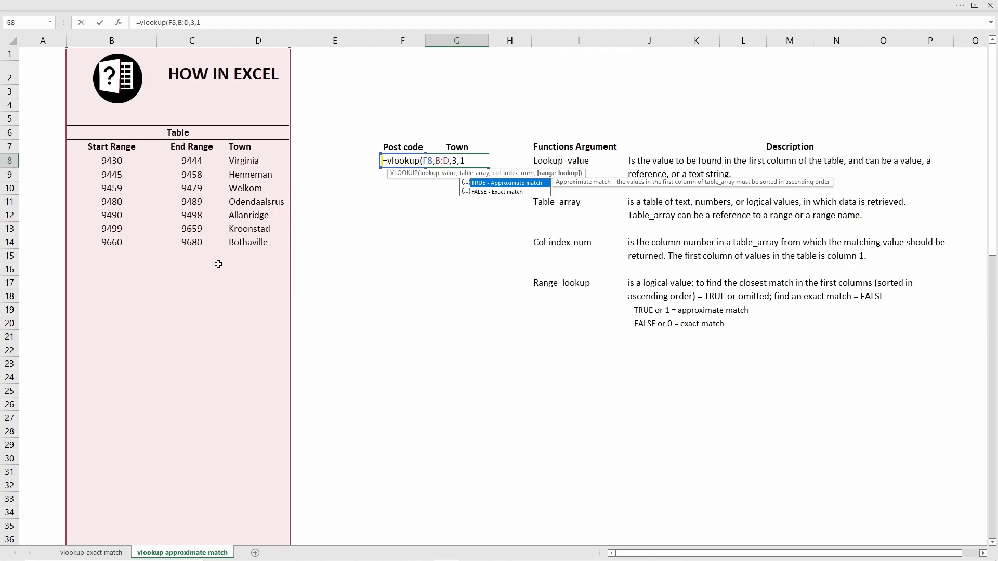
text())
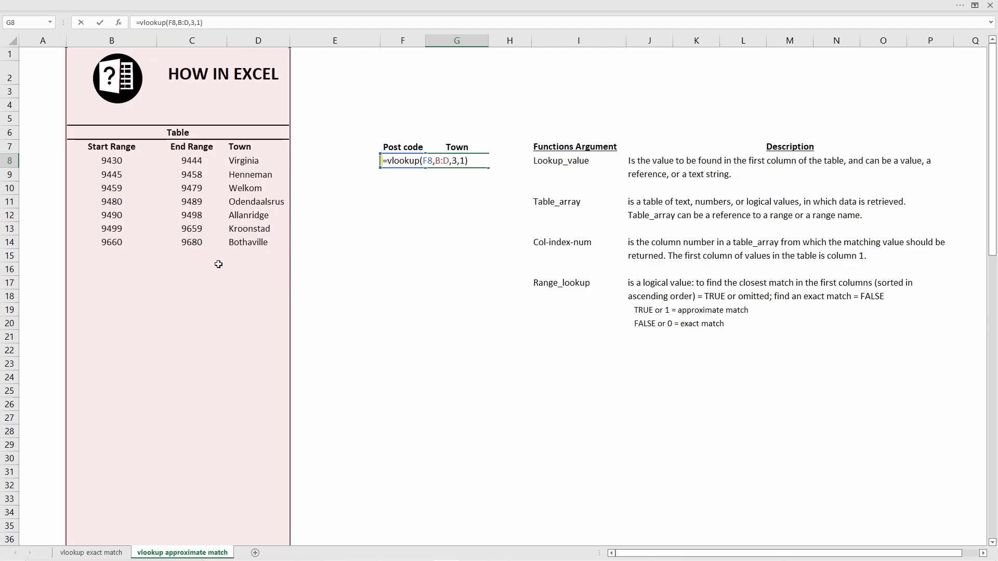
key(Return)
key(Up)
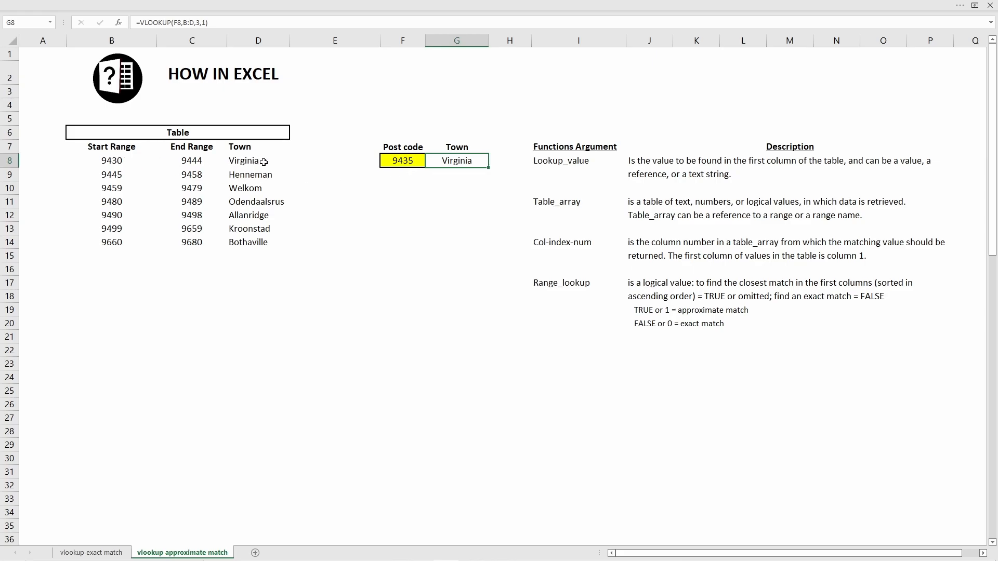
Change the post code in F8 to 9495 to test the approximate-match lookup with another range
click(410, 166)
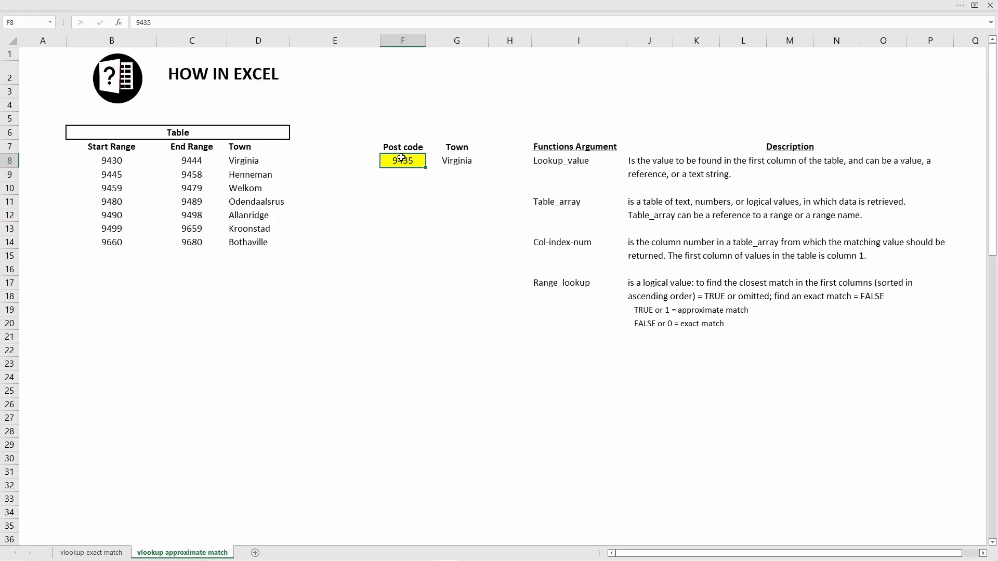
text(9495)
key(Return)
click(462, 169)
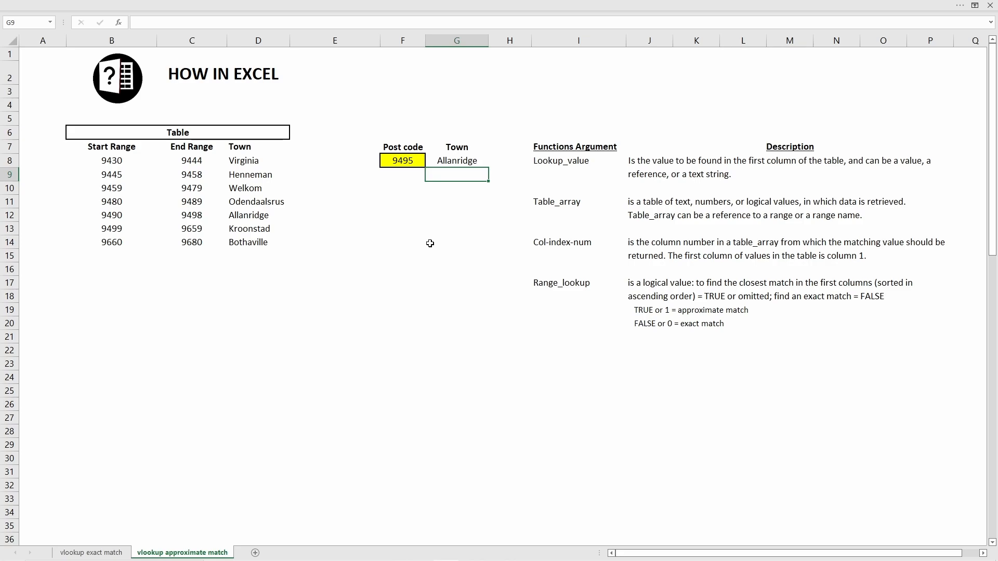
click(406, 179)
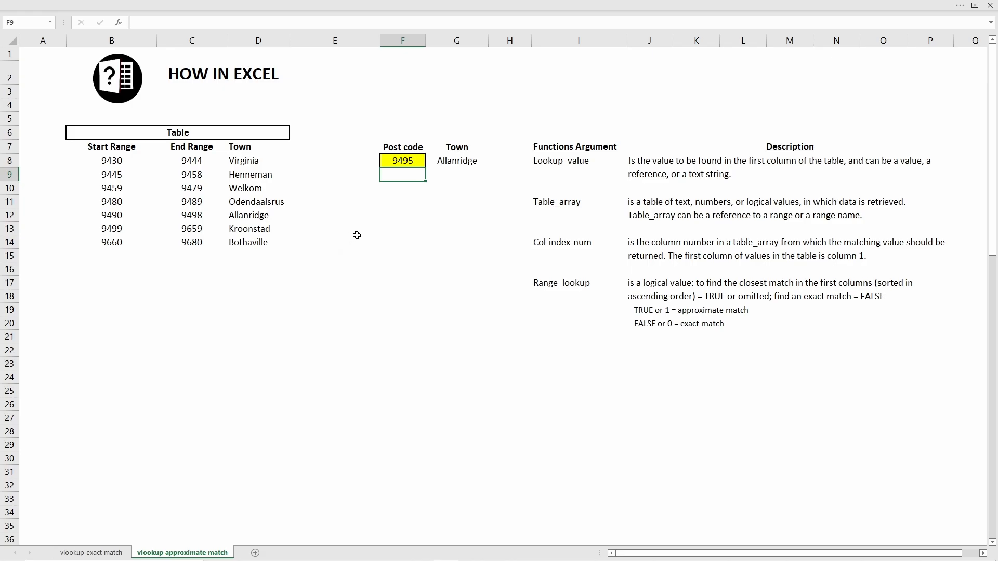
click(411, 237)
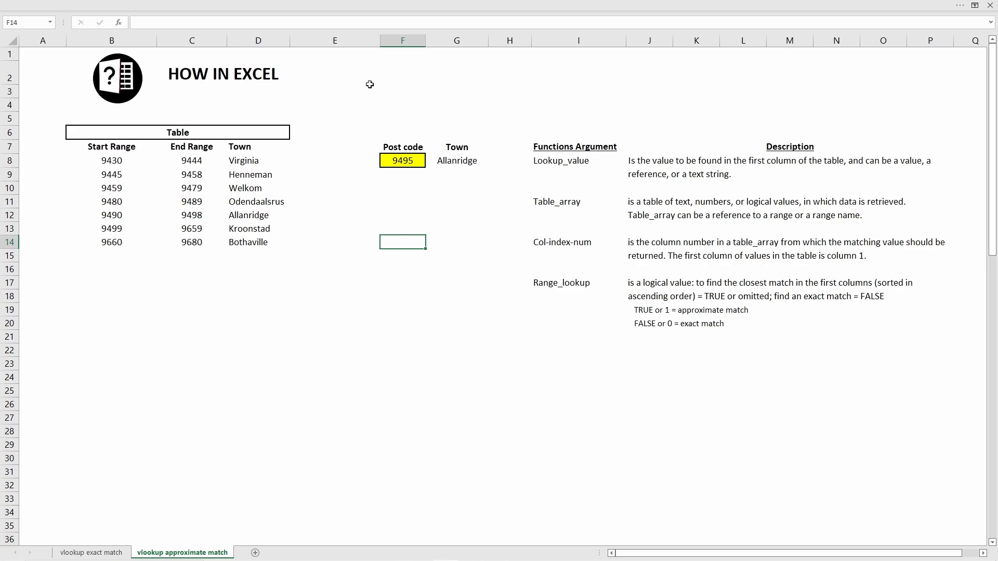
click(406, 73)
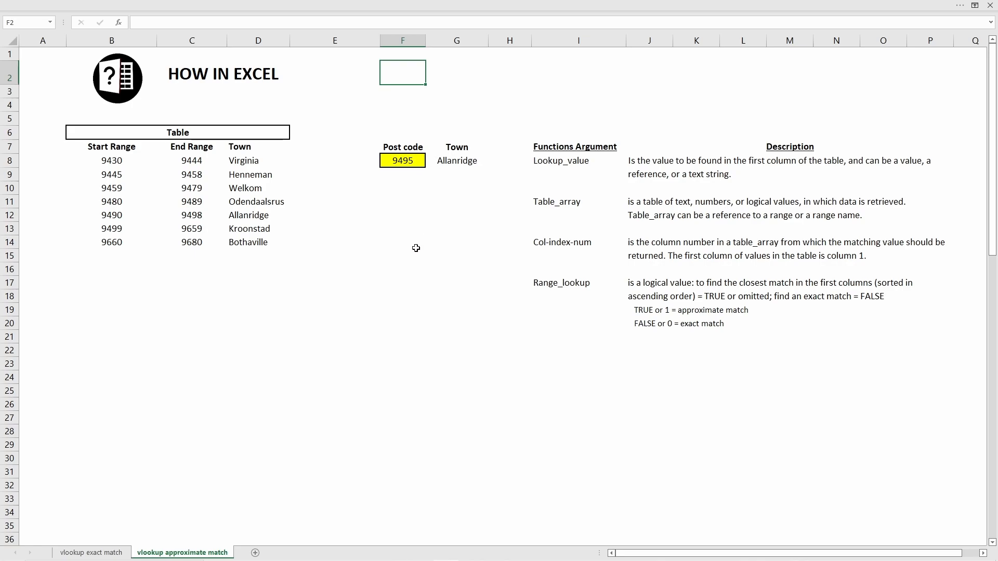
key(Left)
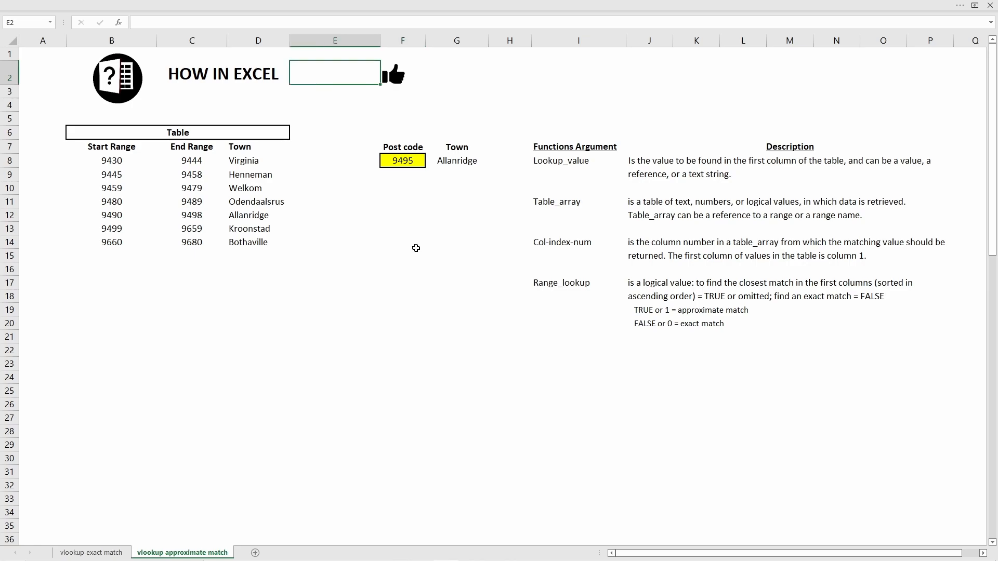
click(398, 97)
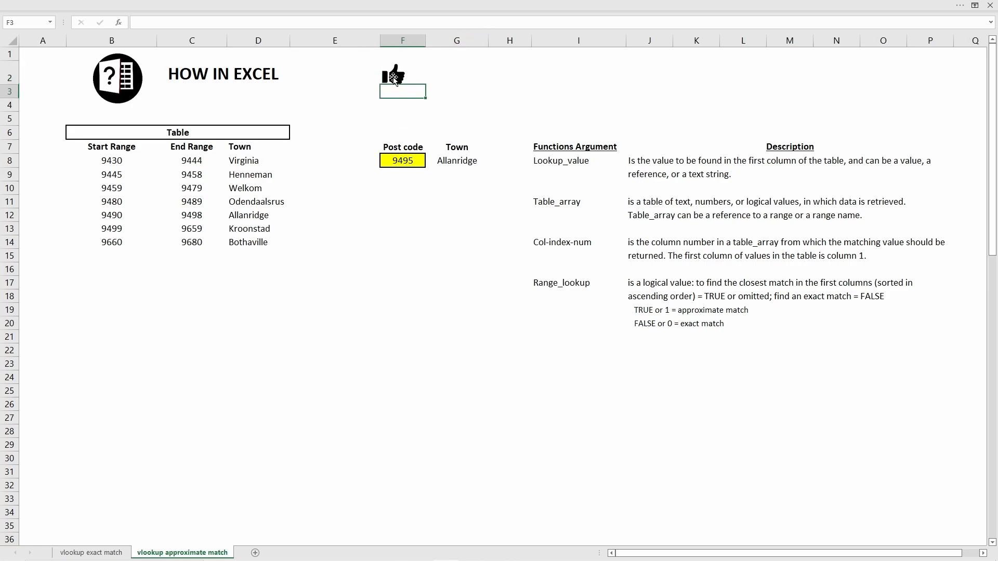
click(443, 78)
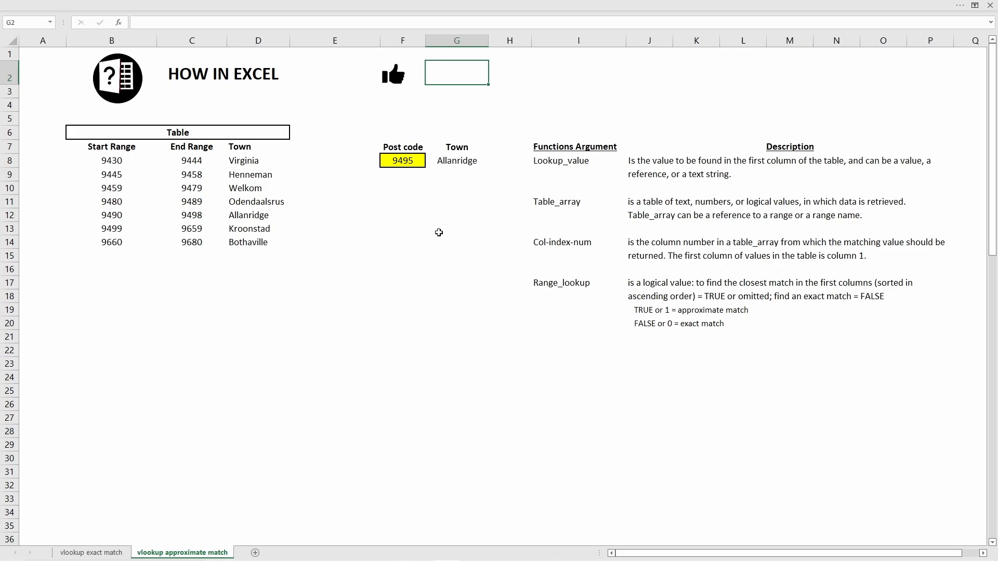
click(469, 113)
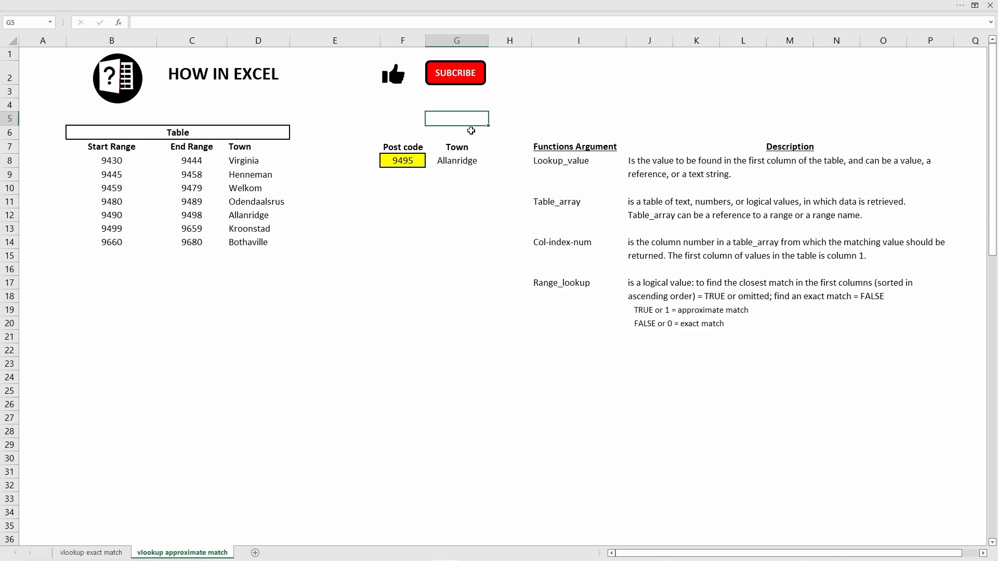
click(427, 210)
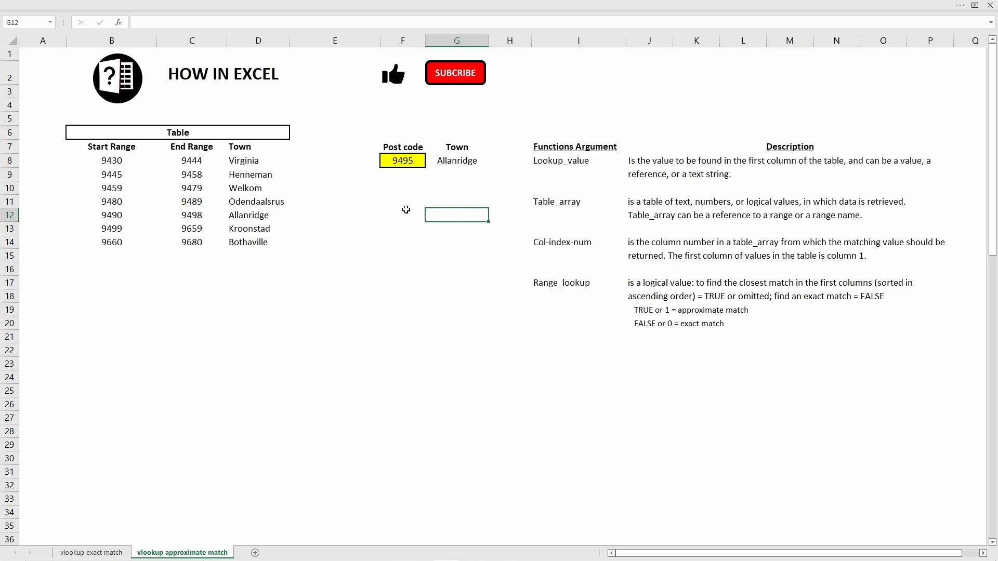
click(406, 209)
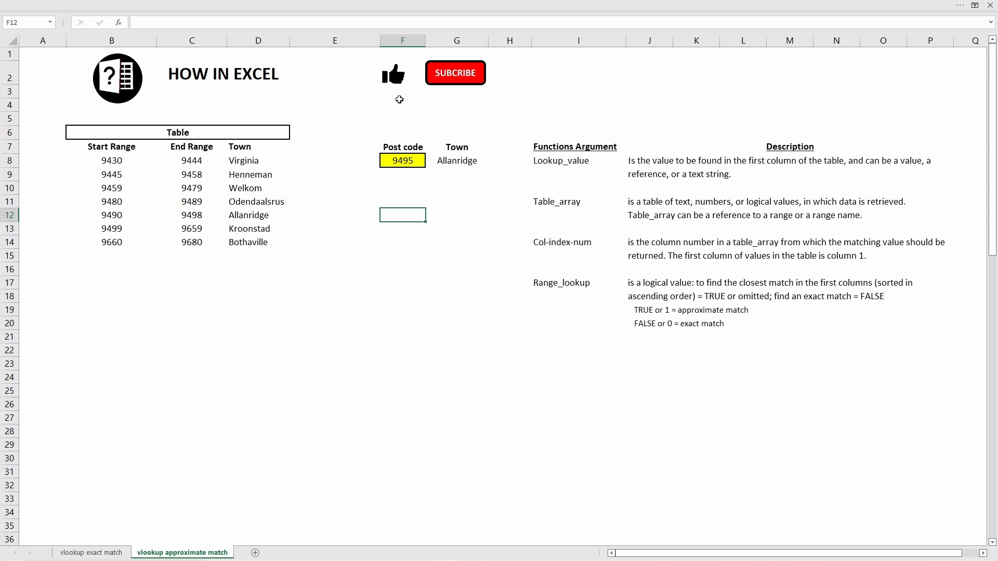
click(457, 107)
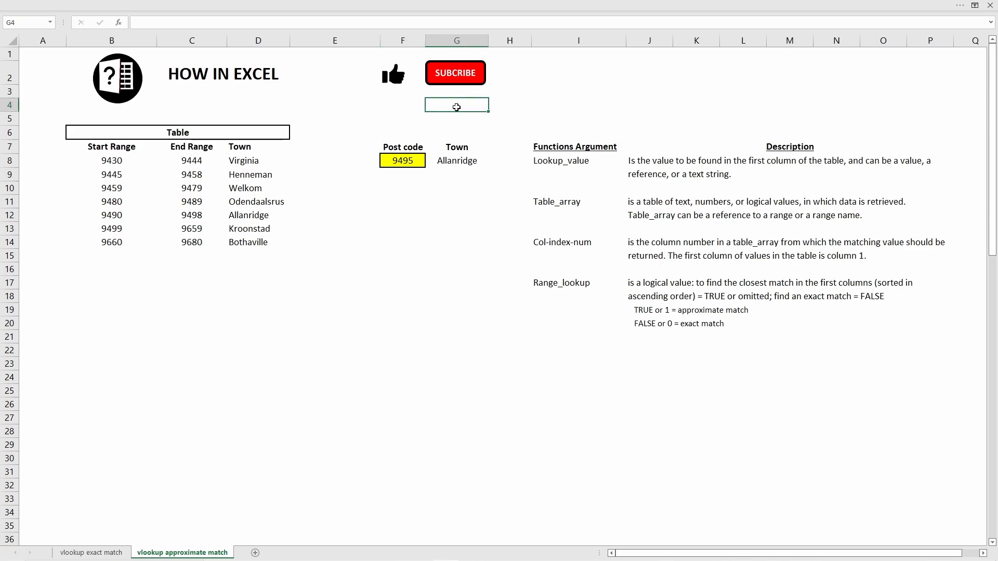